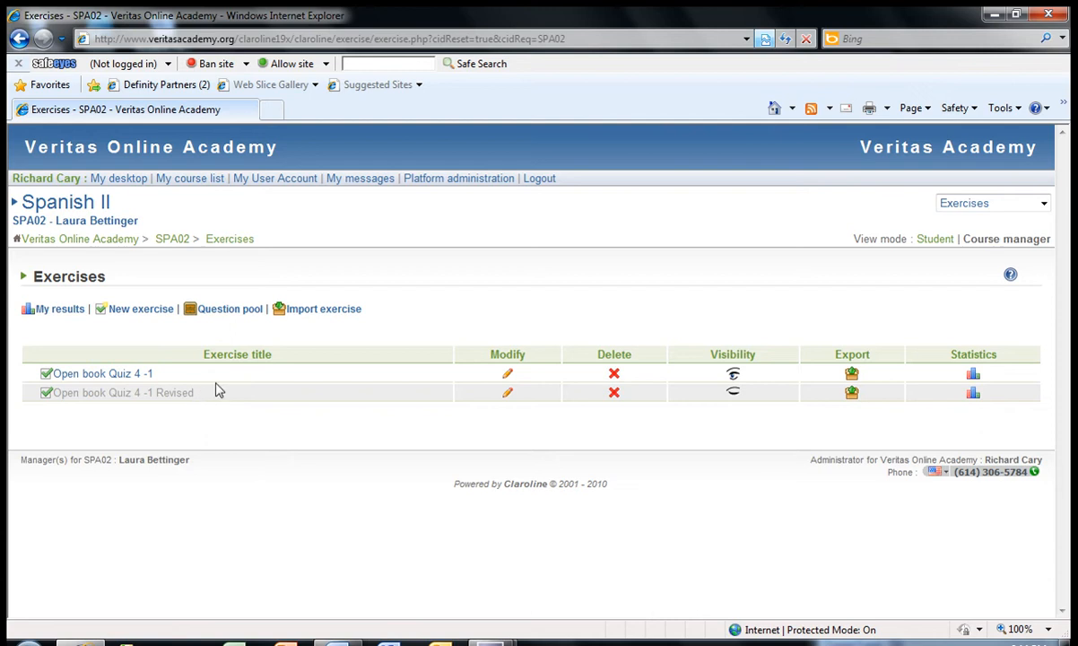
Open the exercise Open book Quiz 4 -1, review its questions in Student view, and return to the exercise list as Course manager.
{"action": "left_click", "coordinate": [133, 378]}
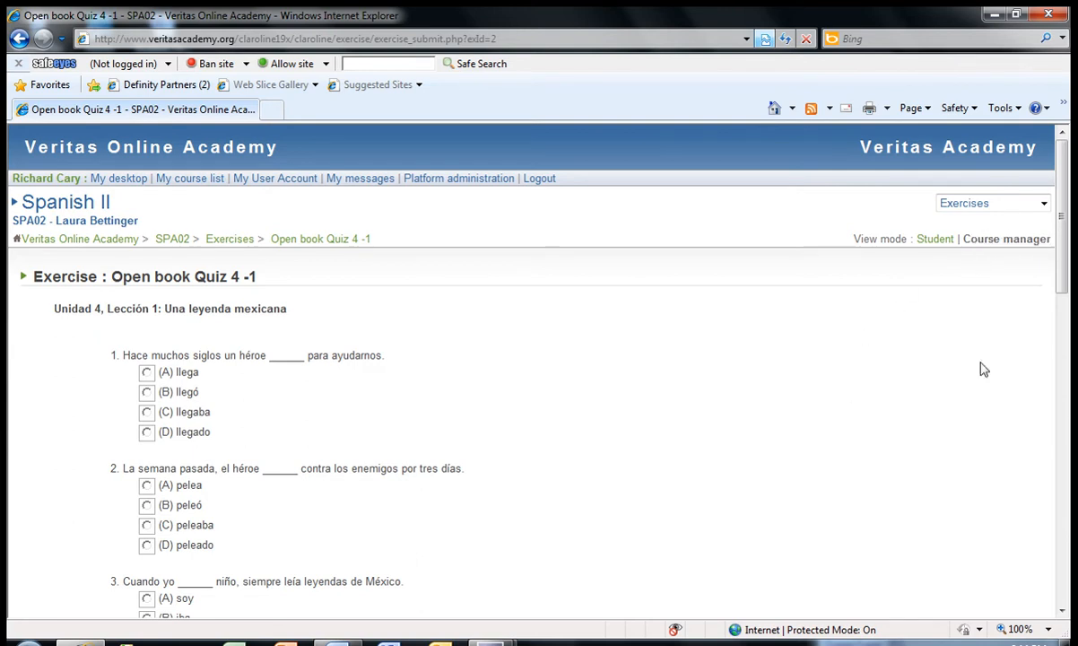
{"action": "left_click", "coordinate": [935, 240]}
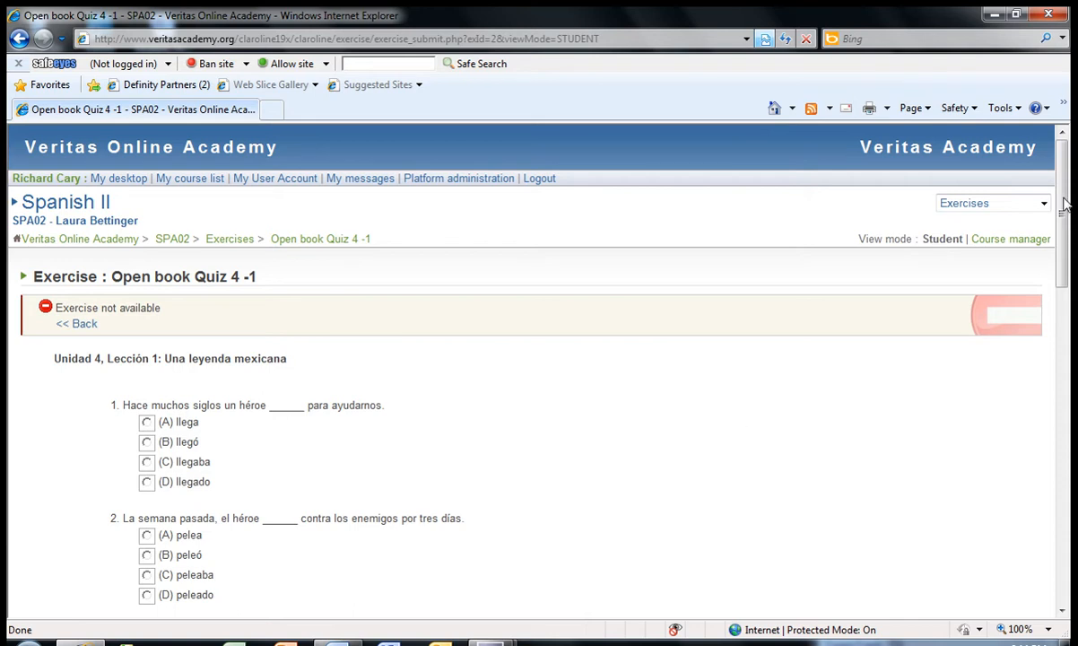
{"action": "left_click_drag", "start_coordinate": [1064, 205], "coordinate": [1051, 524]}
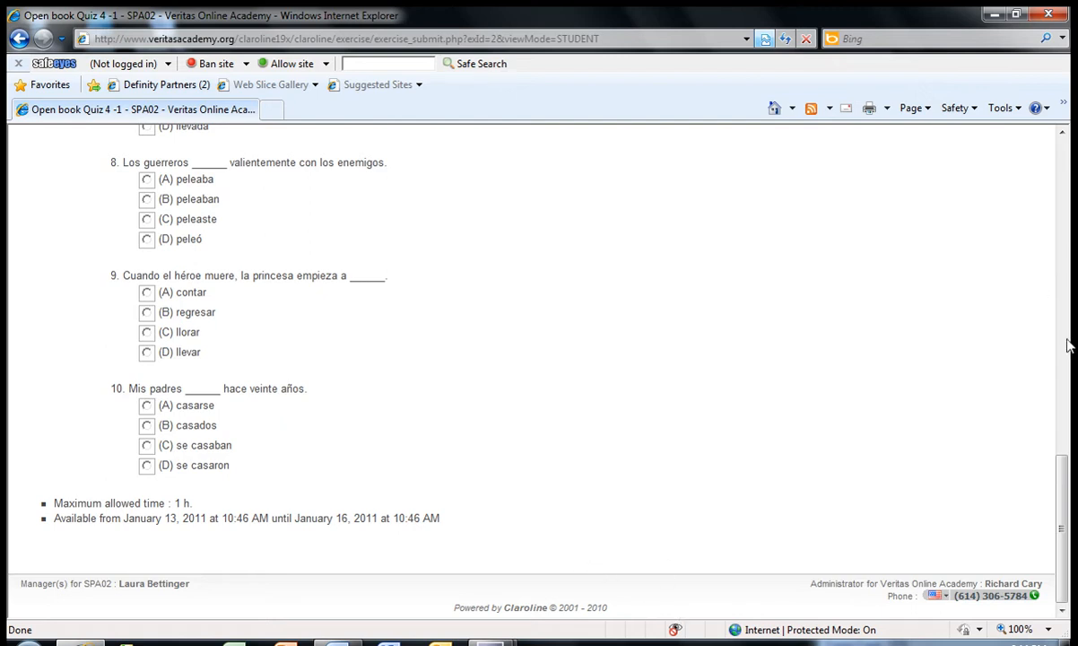
{"action": "left_click_drag", "start_coordinate": [1056, 496], "coordinate": [1058, 173]}
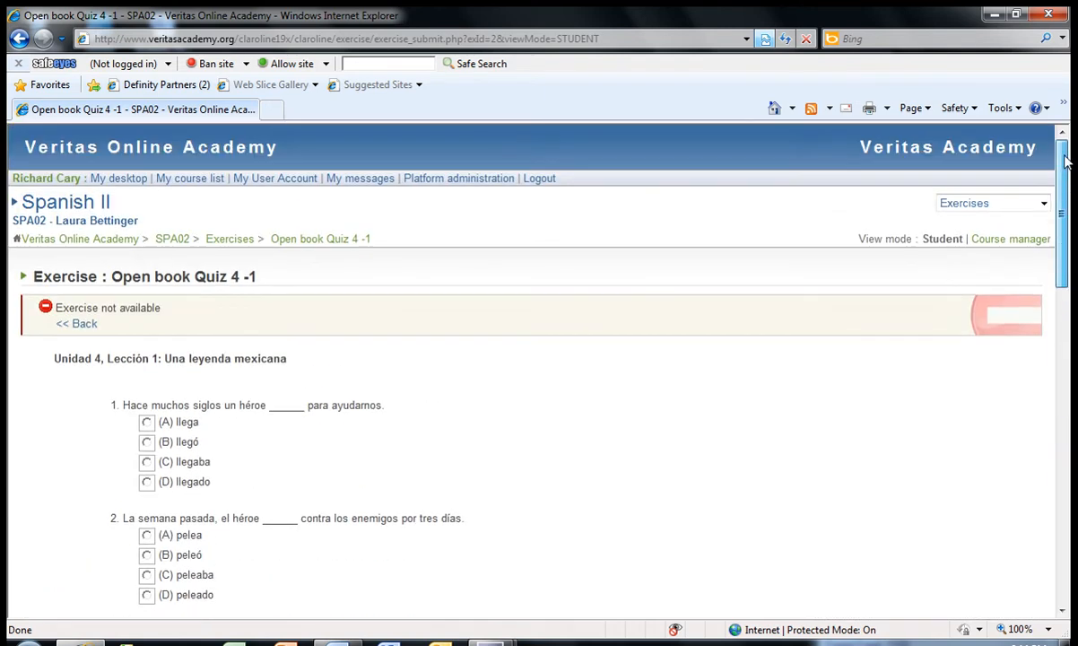
{"action": "left_click", "coordinate": [1007, 242]}
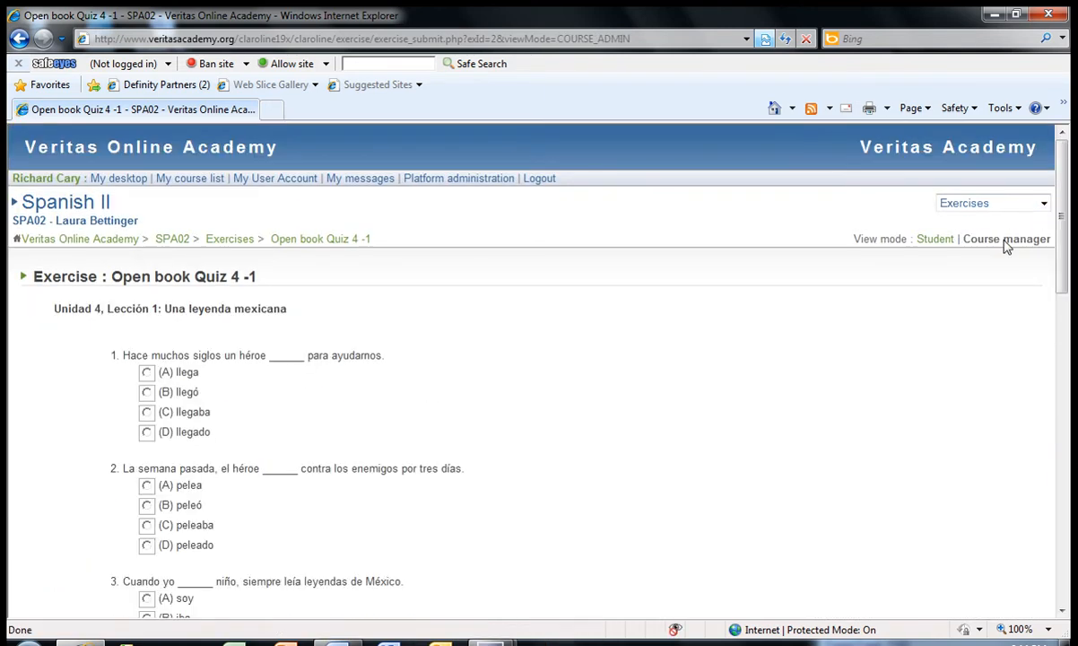
{"action": "left_click", "coordinate": [229, 242]}
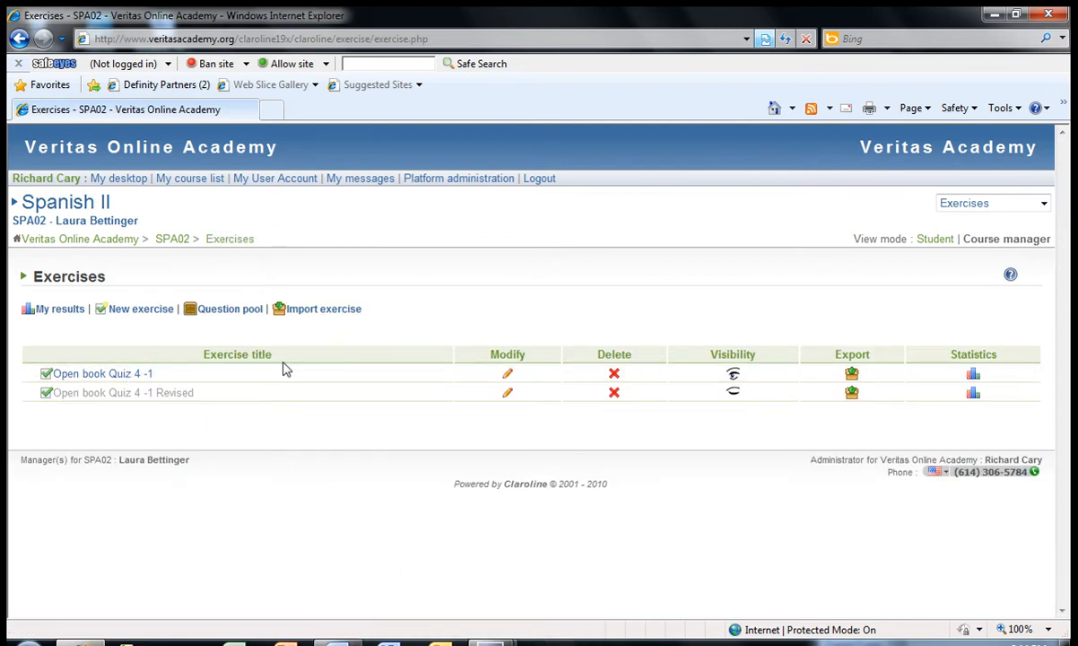
Open Open book Quiz 4 -1 for modification and examine its content down to the question table.
{"action": "left_click", "coordinate": [510, 376]}
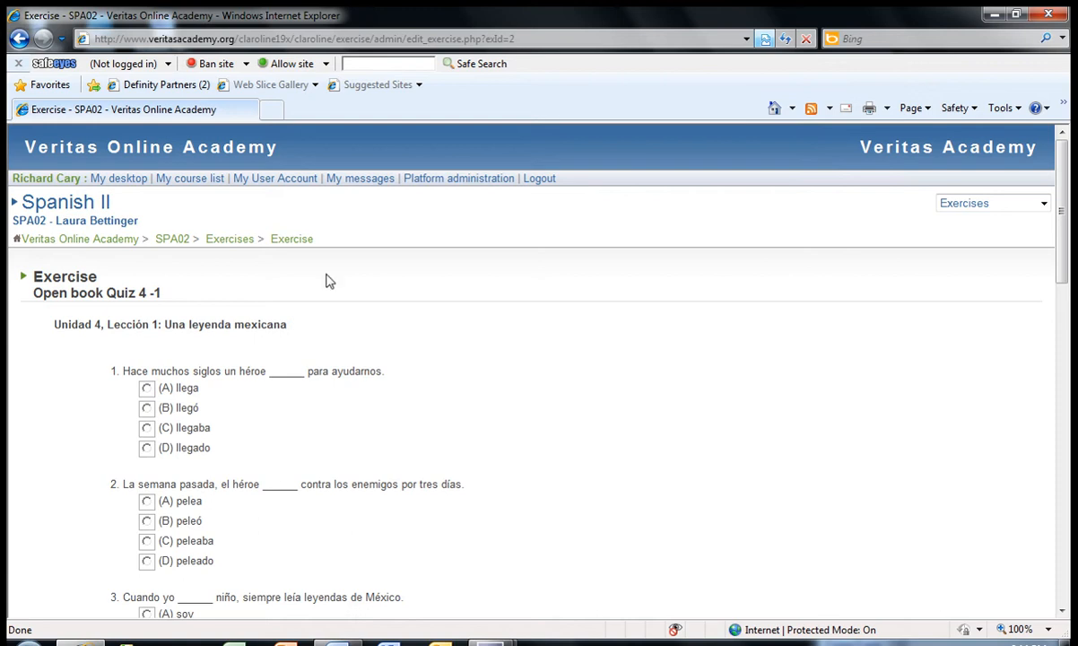
{"action": "left_click", "coordinate": [232, 241]}
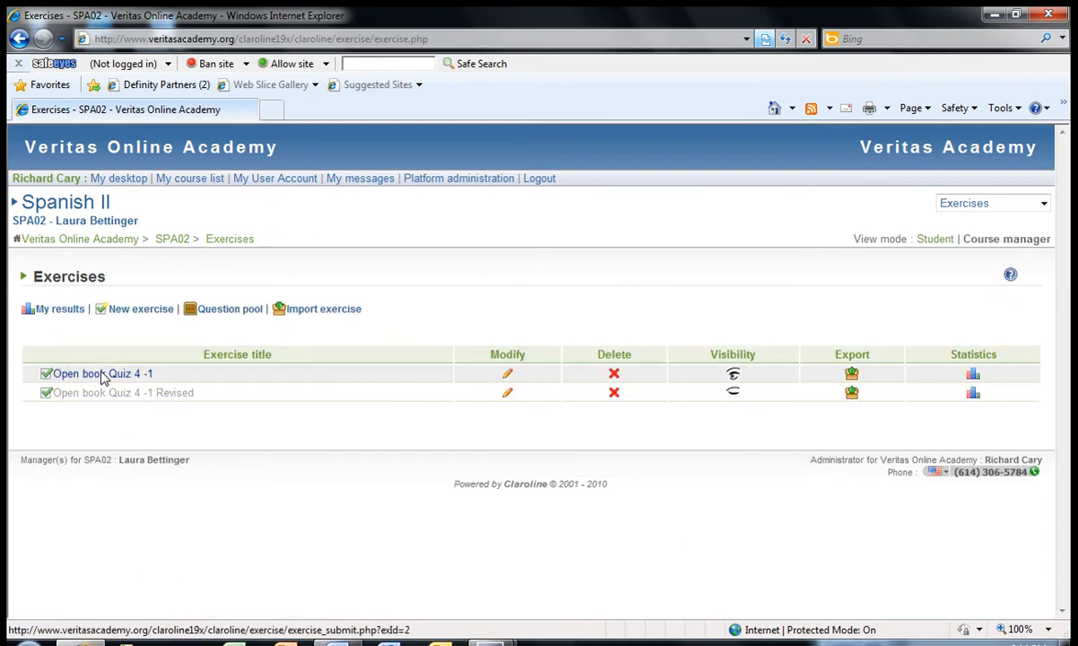
{"action": "left_click", "coordinate": [507, 374]}
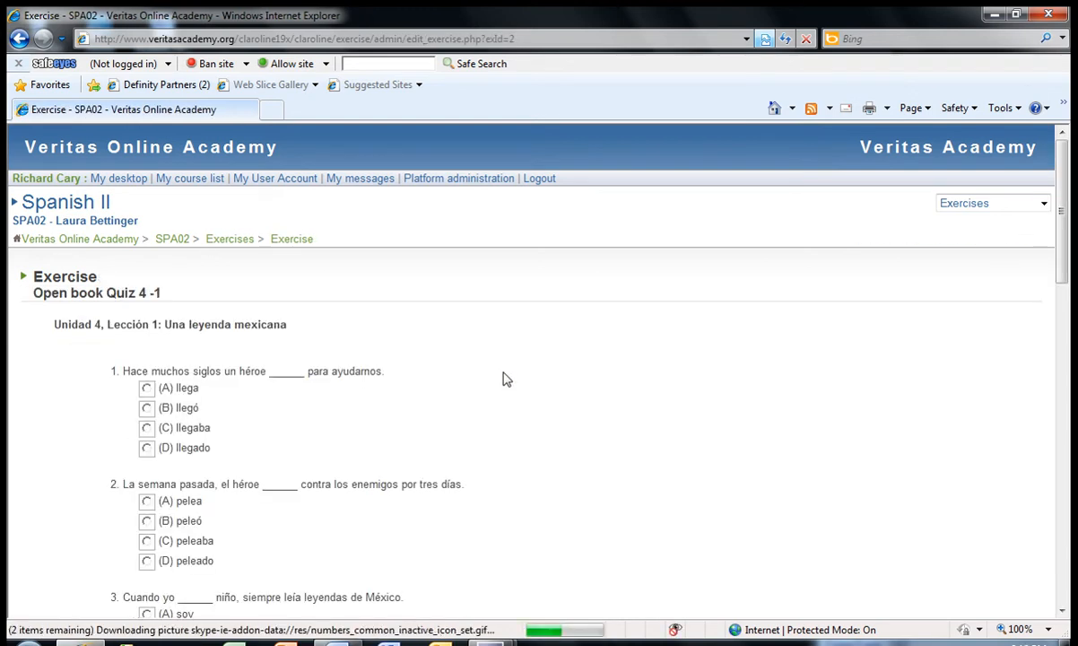
{"action": "scroll", "coordinate": [509, 385], "scroll_direction": "down", "scroll_amount": 9}
{"action": "scroll", "coordinate": [508, 387], "scroll_direction": "down", "scroll_amount": 3}
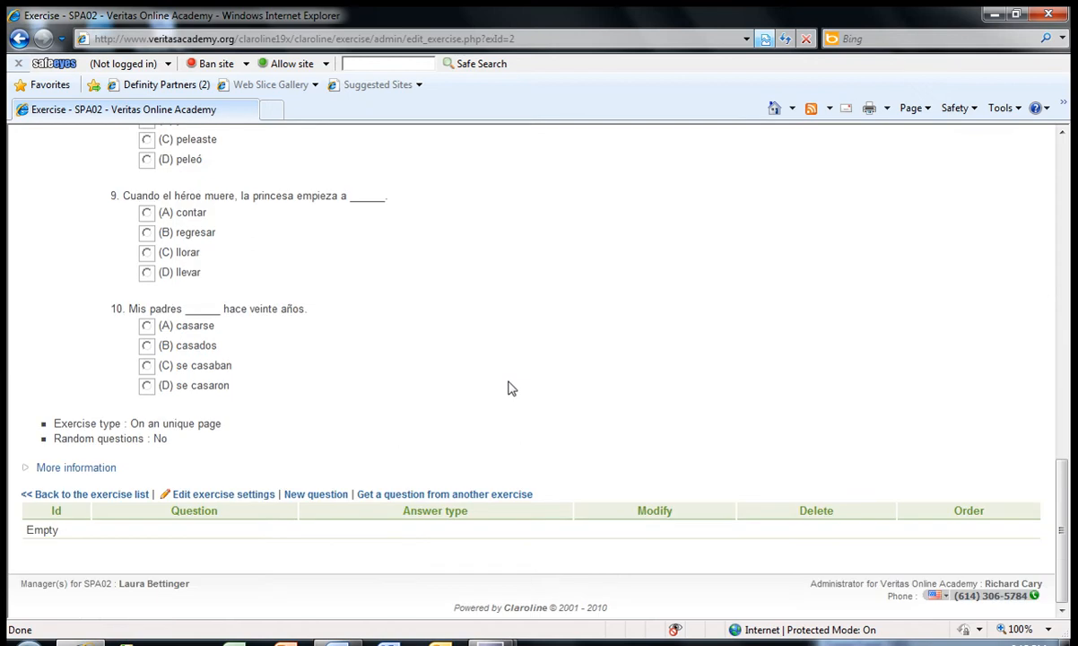
Open the exercise settings of Open book Quiz 4 -1, inspect the description holding the questions, and confirm the settings as they are.
{"action": "left_click", "coordinate": [227, 496]}
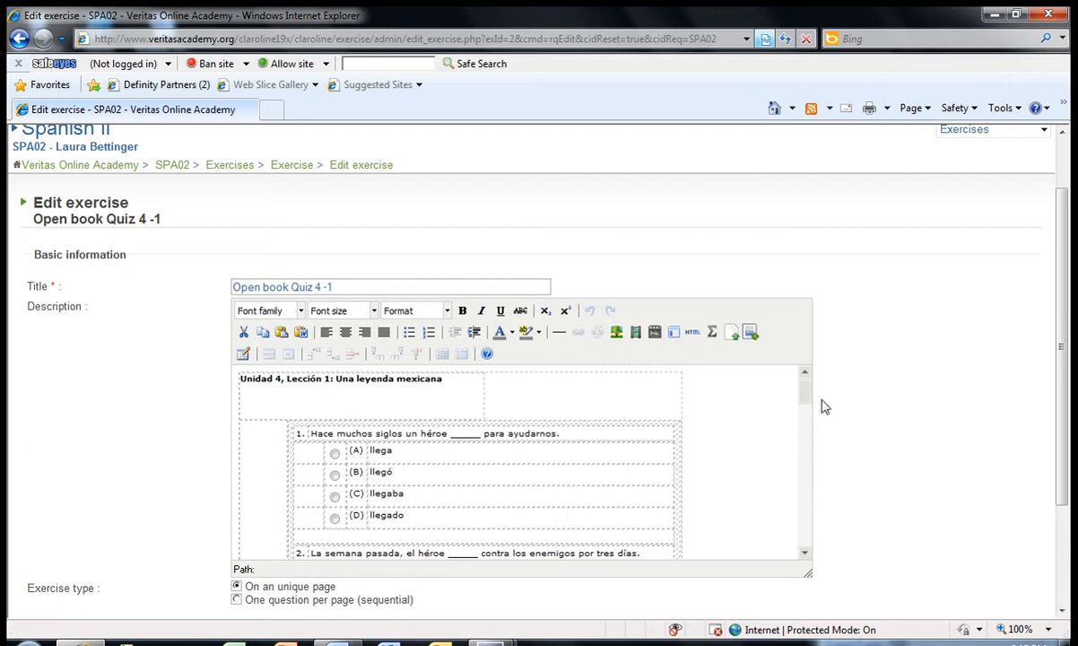
{"action": "mouse_move", "coordinate": [807, 398]}
{"action": "left_mouse_down"}
{"action": "mouse_move", "coordinate": [799, 531]}
{"action": "mouse_move", "coordinate": [818, 395]}
{"action": "left_mouse_up"}
{"action": "left_click_drag", "start_coordinate": [1065, 238], "coordinate": [1063, 348]}
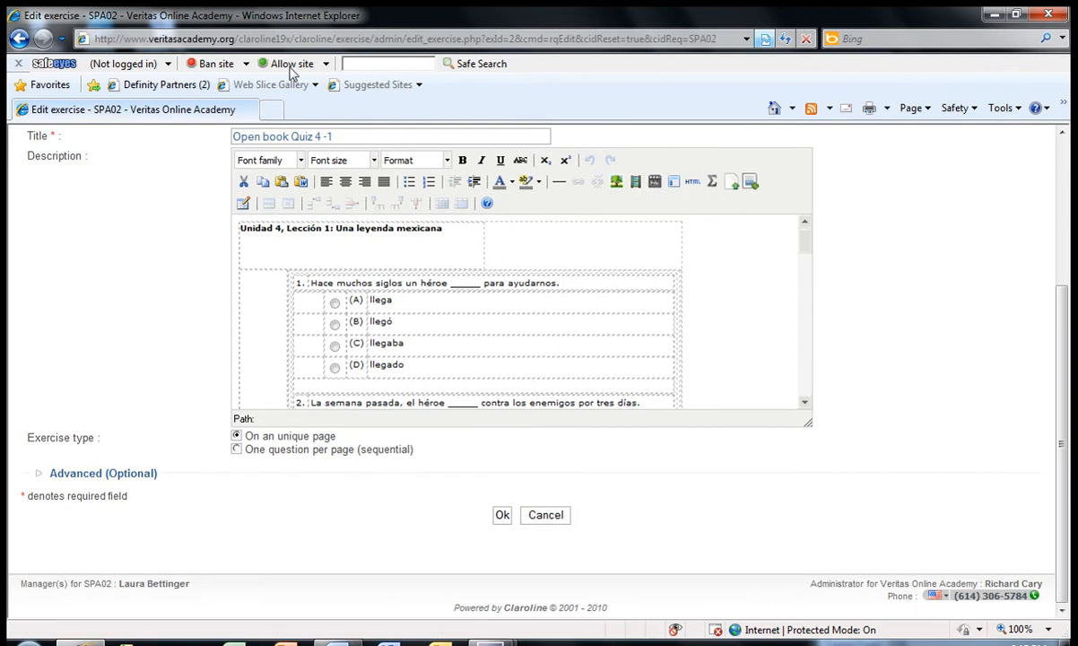
{"action": "left_click", "coordinate": [502, 517]}
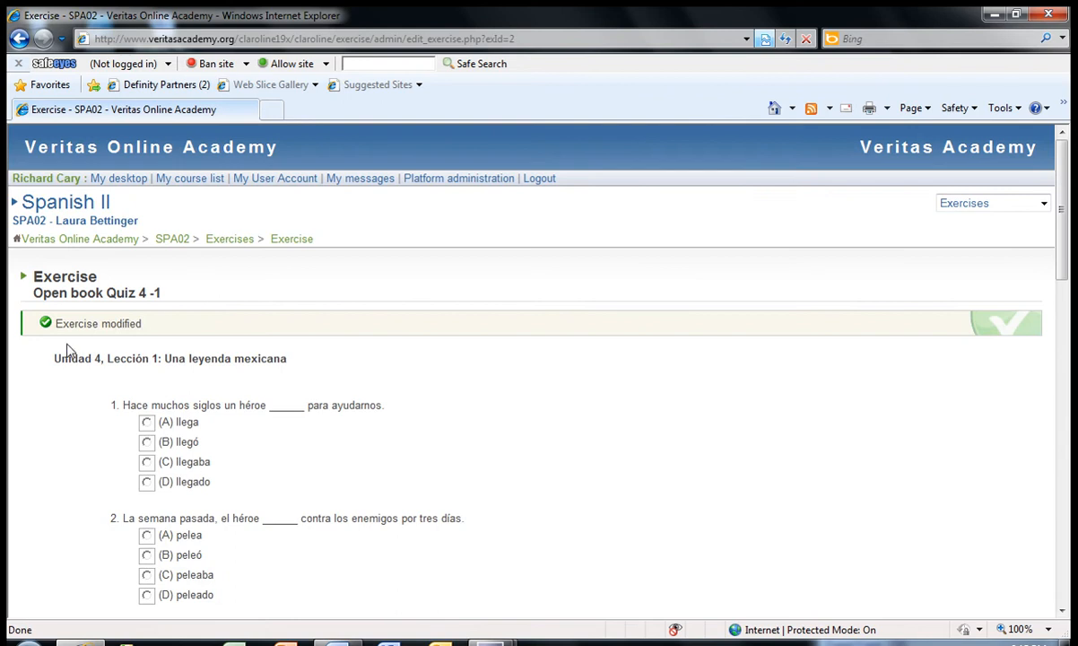
Return to the exercise list, check it in Student view, and switch back to Course manager view.
{"action": "scroll", "coordinate": [632, 421], "scroll_direction": "down", "scroll_amount": 15}
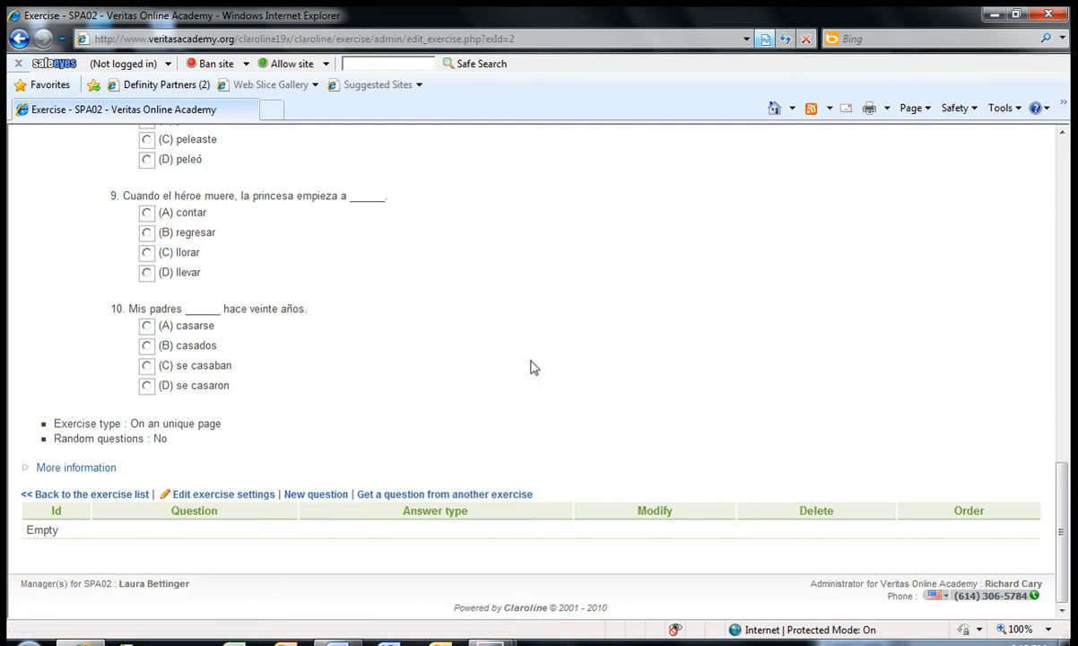
{"action": "scroll", "coordinate": [686, 315], "scroll_direction": "up", "scroll_amount": 15}
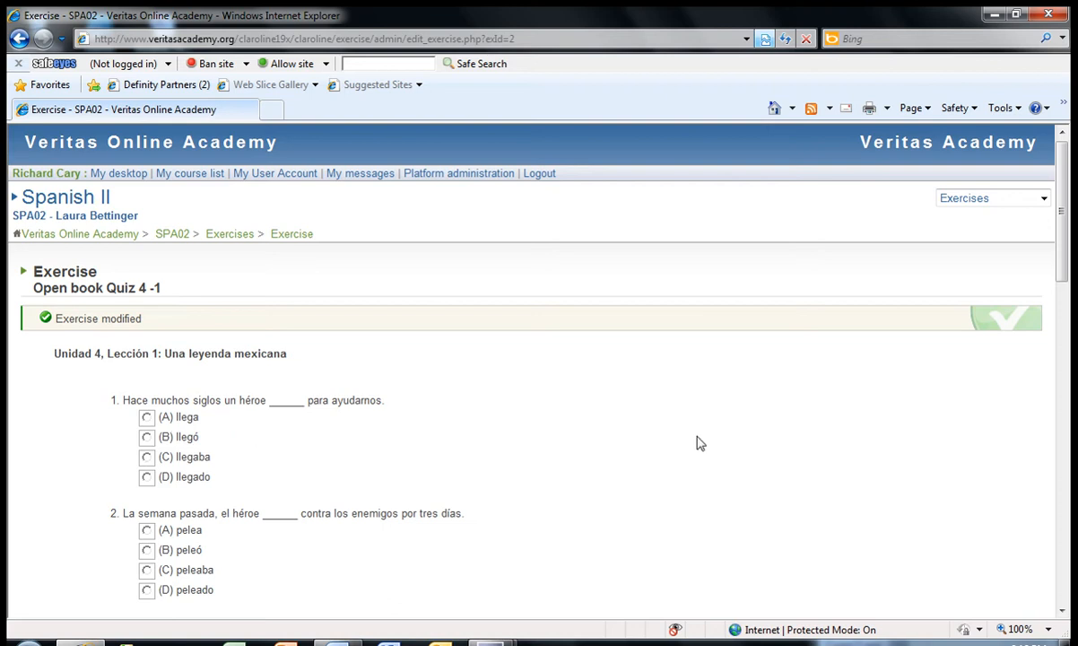
{"action": "left_click", "coordinate": [224, 234]}
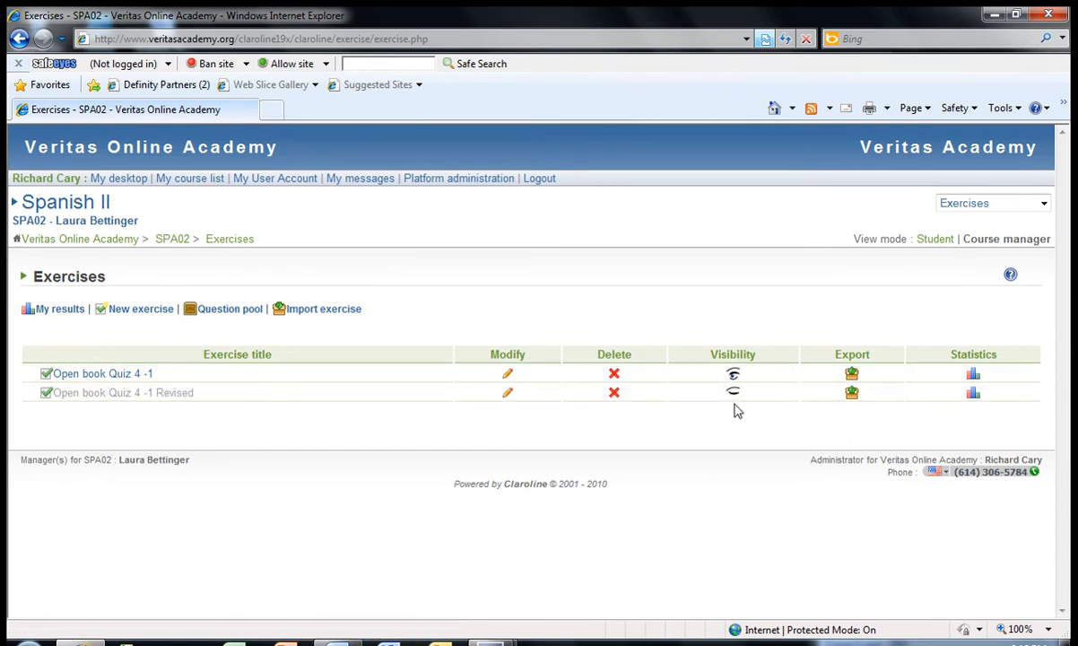
{"action": "left_click", "coordinate": [935, 242]}
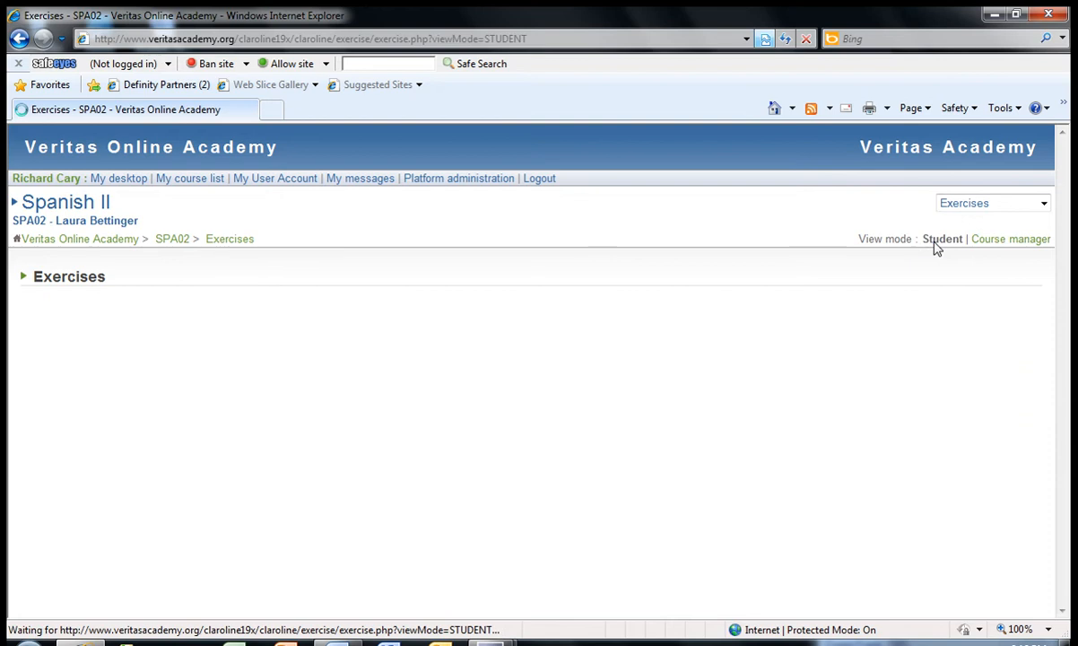
{"action": "left_click", "coordinate": [1005, 241]}
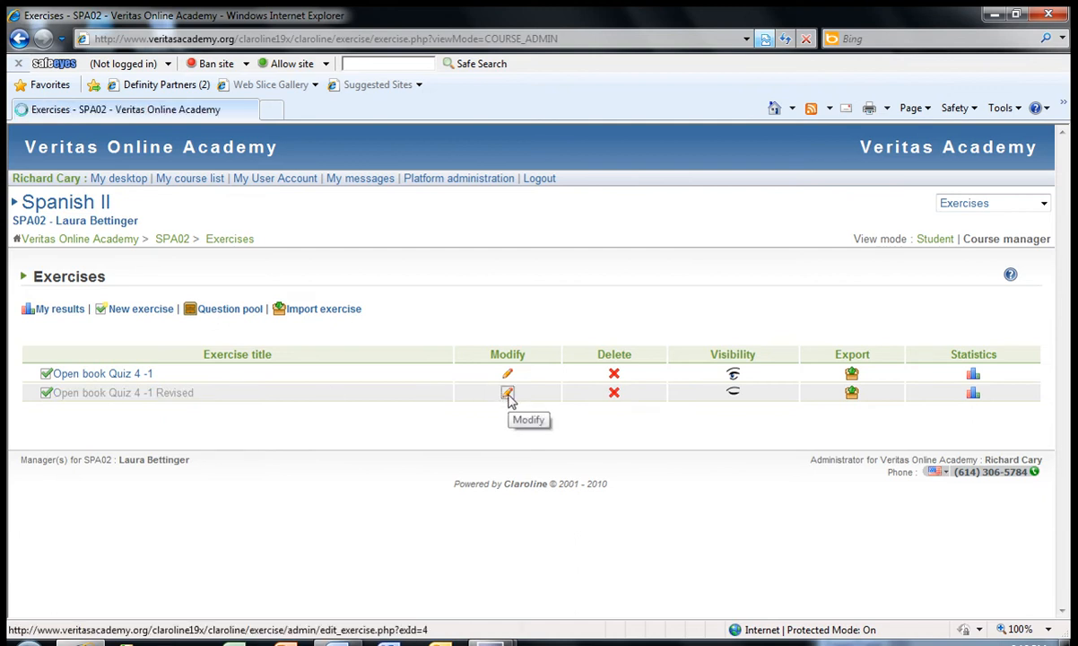
Open Open book Quiz 4 -1 Revised for modification, review its exercise settings, and confirm them as they are.
{"action": "left_click", "coordinate": [506, 396]}
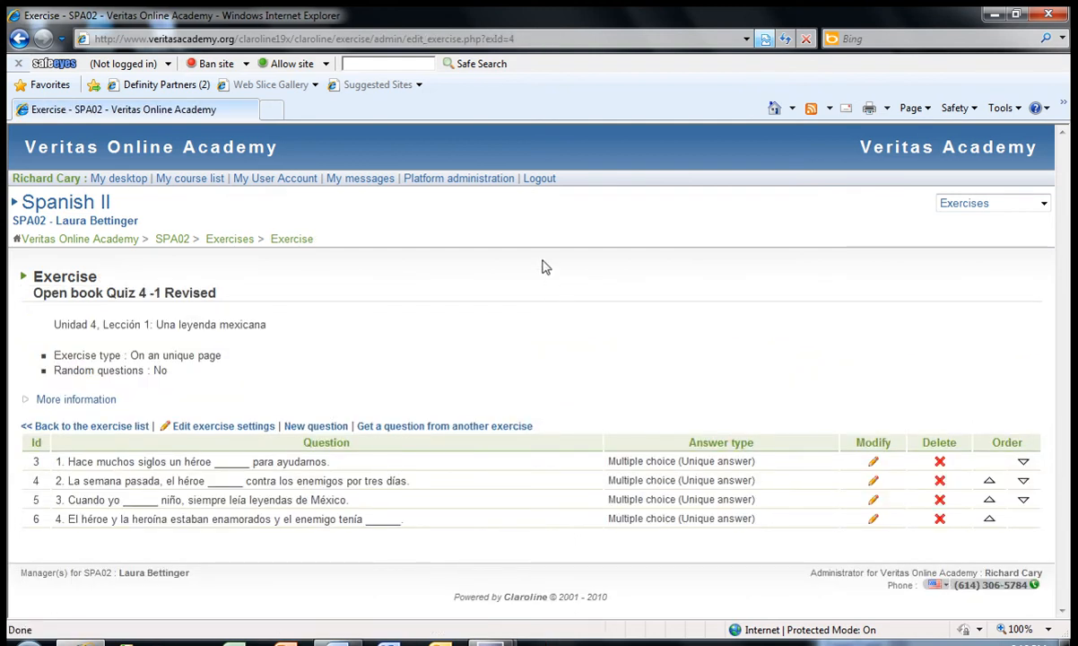
{"action": "left_click", "coordinate": [191, 428]}
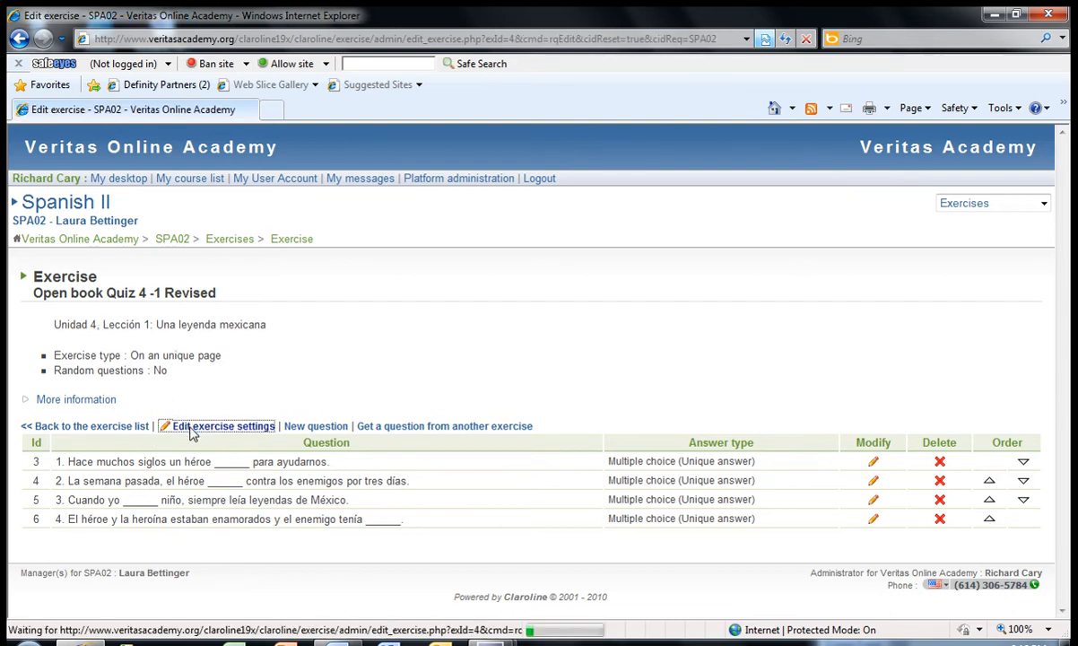
{"action": "scroll", "coordinate": [968, 329], "scroll_direction": "down", "scroll_amount": 1}
{"action": "scroll", "coordinate": [969, 328], "scroll_direction": "down", "scroll_amount": 1}
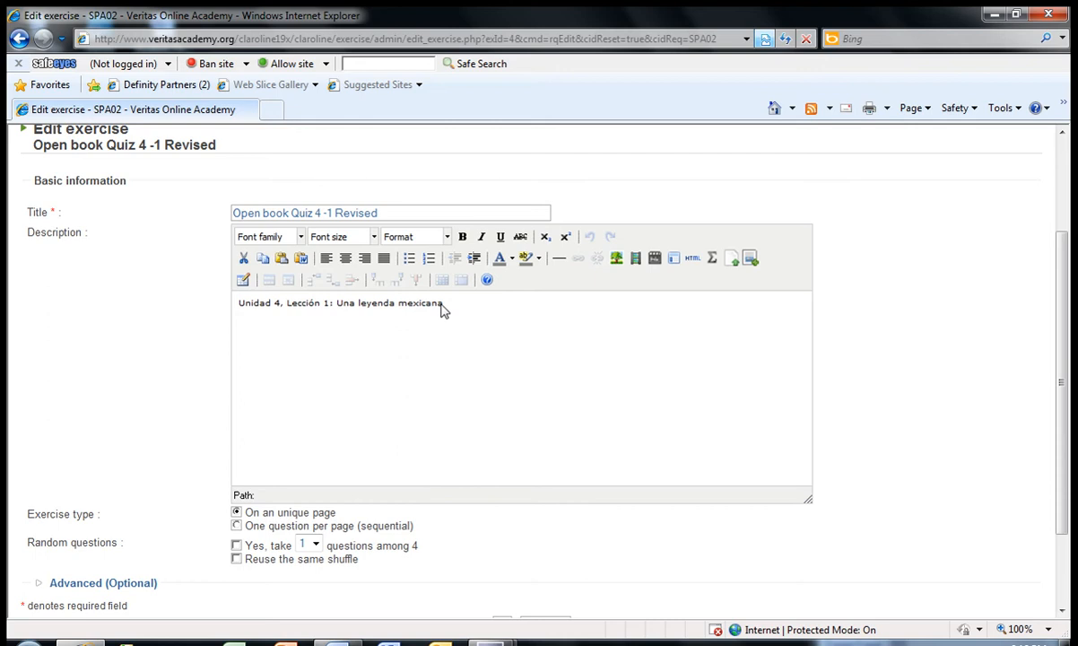
{"action": "scroll", "coordinate": [522, 450], "scroll_direction": "down", "scroll_amount": 3}
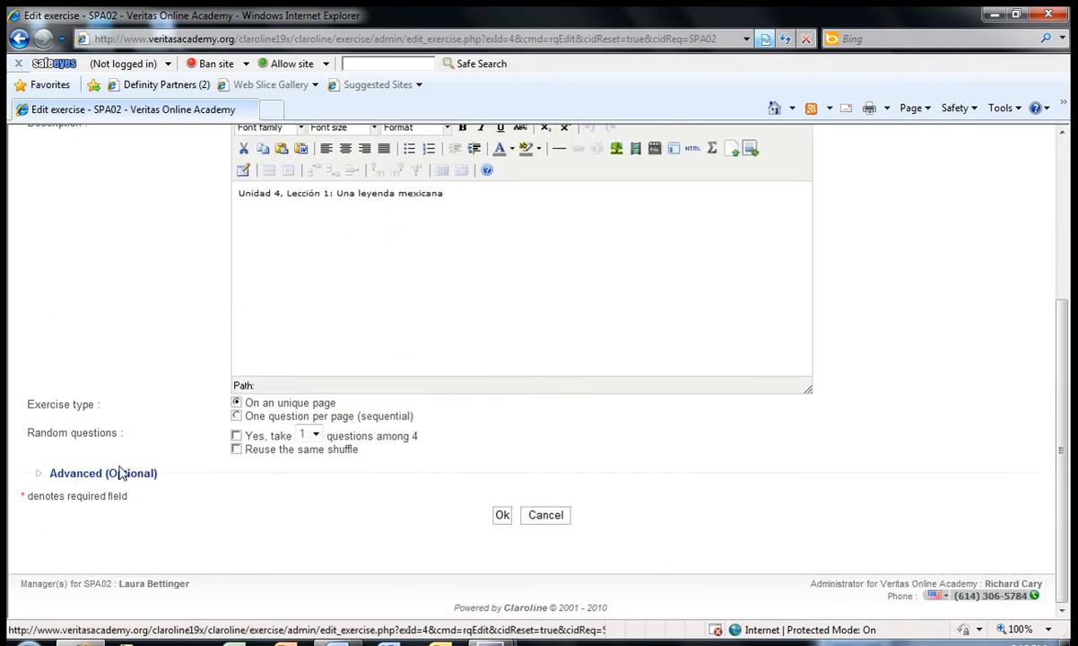
{"action": "left_click", "coordinate": [502, 515]}
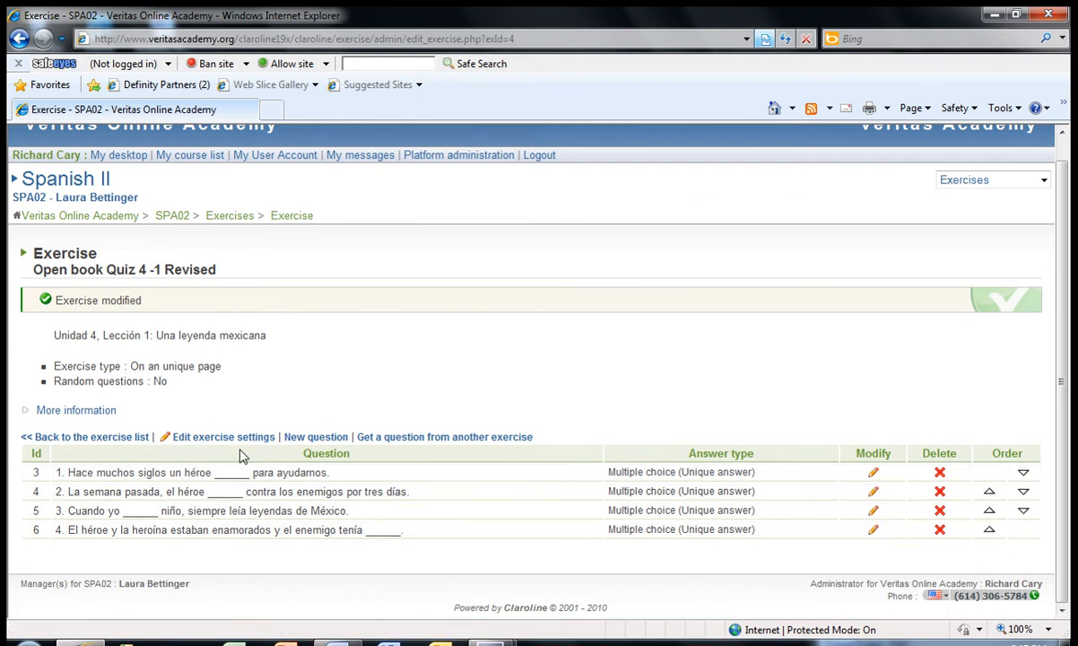
Start a new question for Open book Quiz 4 -1 Revised and look over the question form.
{"action": "left_click", "coordinate": [318, 437]}
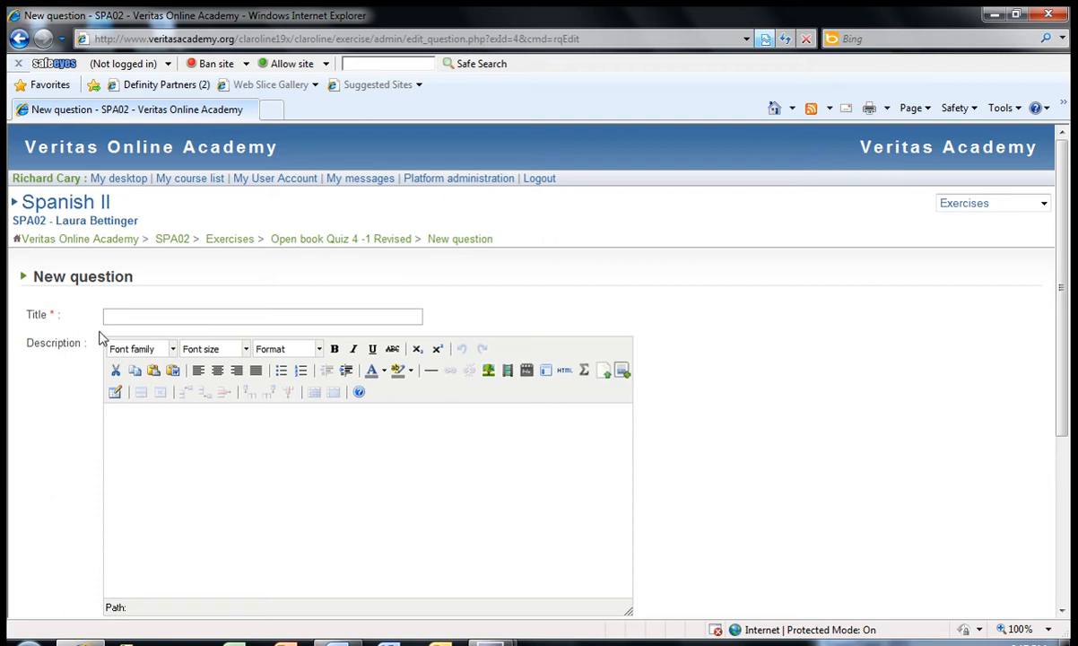
{"action": "scroll", "coordinate": [765, 368], "scroll_direction": "down", "scroll_amount": 3}
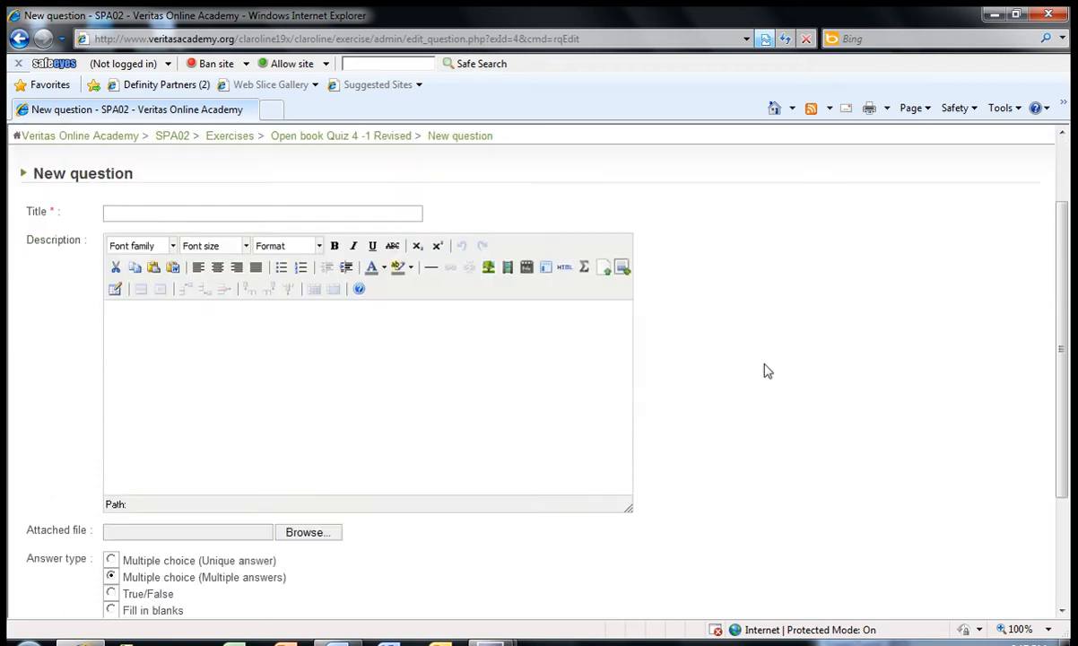
{"action": "scroll", "coordinate": [768, 362], "scroll_direction": "up", "scroll_amount": 3}
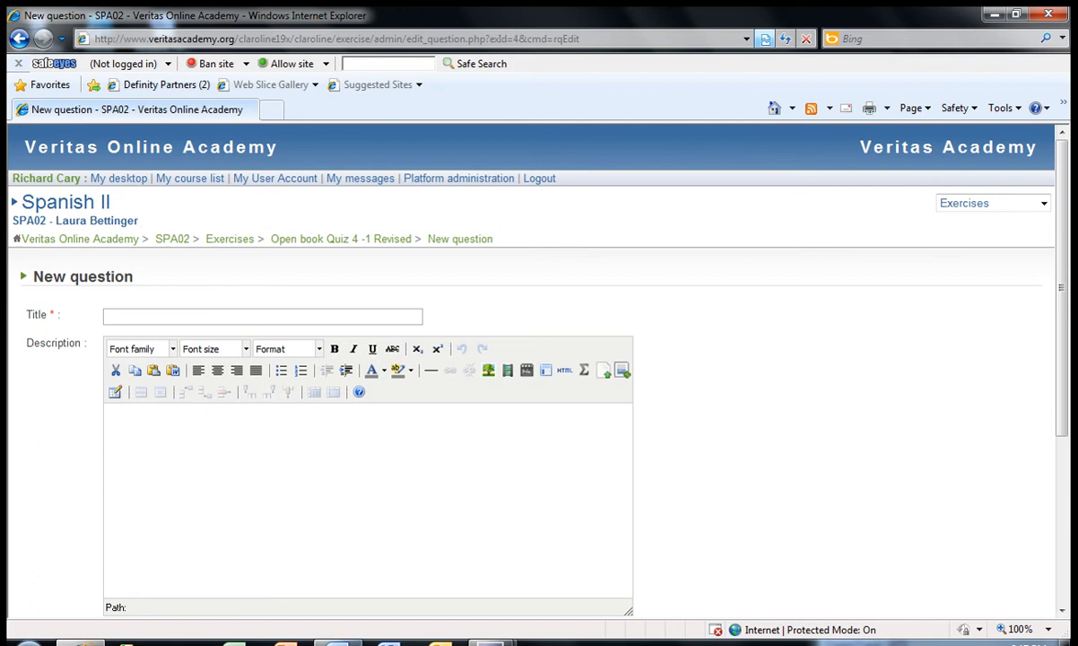
Copy question 5's text from the Word document Spanish Quiz questions into the new question's title: "Cuando el emperador llegó, la princesa ______ del palacio para verlo.".
{"action": "left_click", "coordinate": [337, 639]}
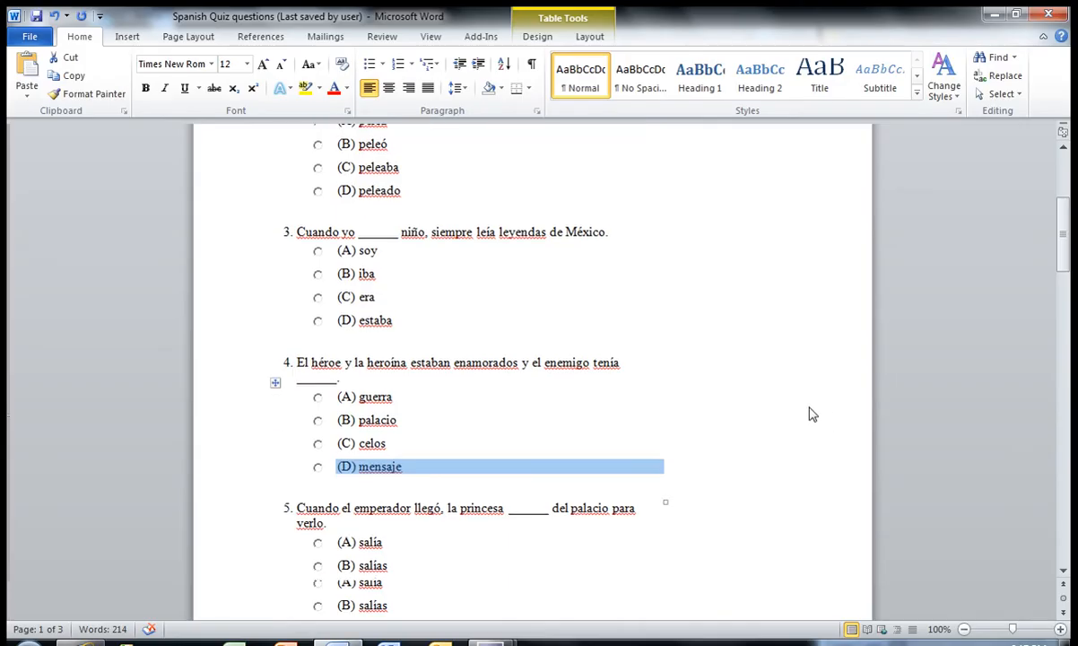
{"action": "scroll", "coordinate": [812, 415], "scroll_direction": "down", "scroll_amount": 2}
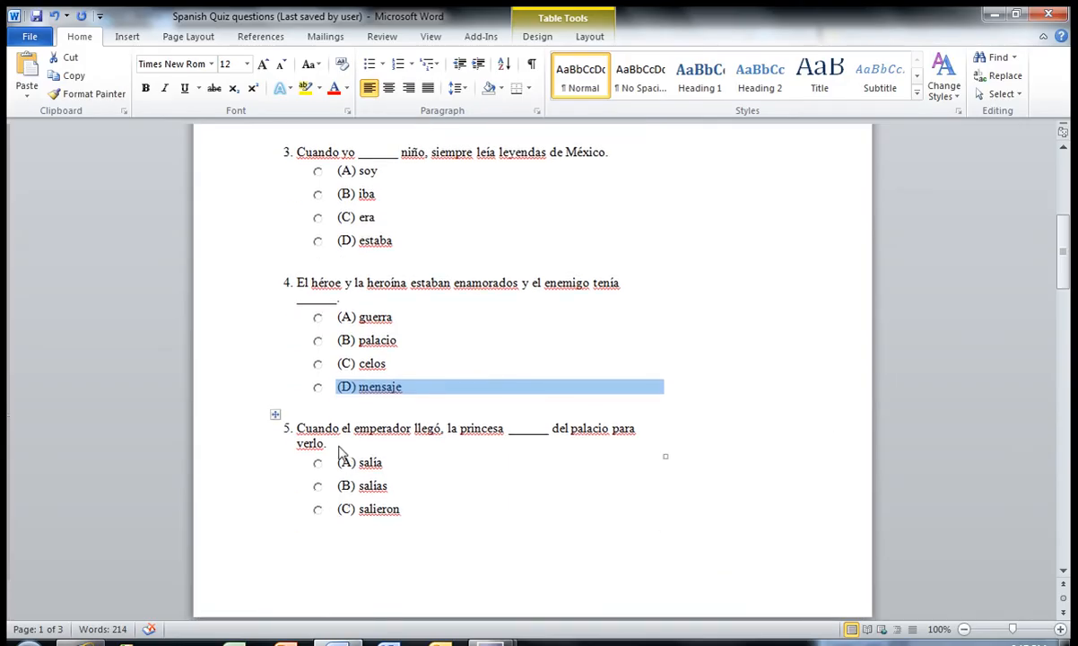
{"action": "left_click_drag", "start_coordinate": [328, 443], "coordinate": [284, 428]}
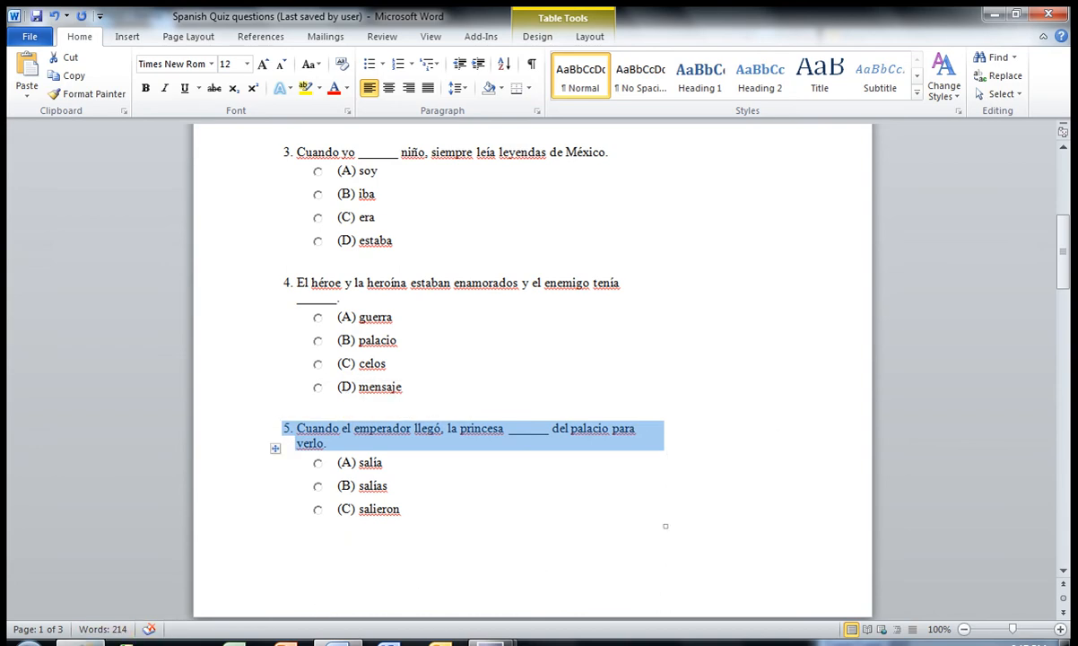
{"action": "left_click", "coordinate": [78, 641]}
{"action": "left_click", "coordinate": [139, 317]}
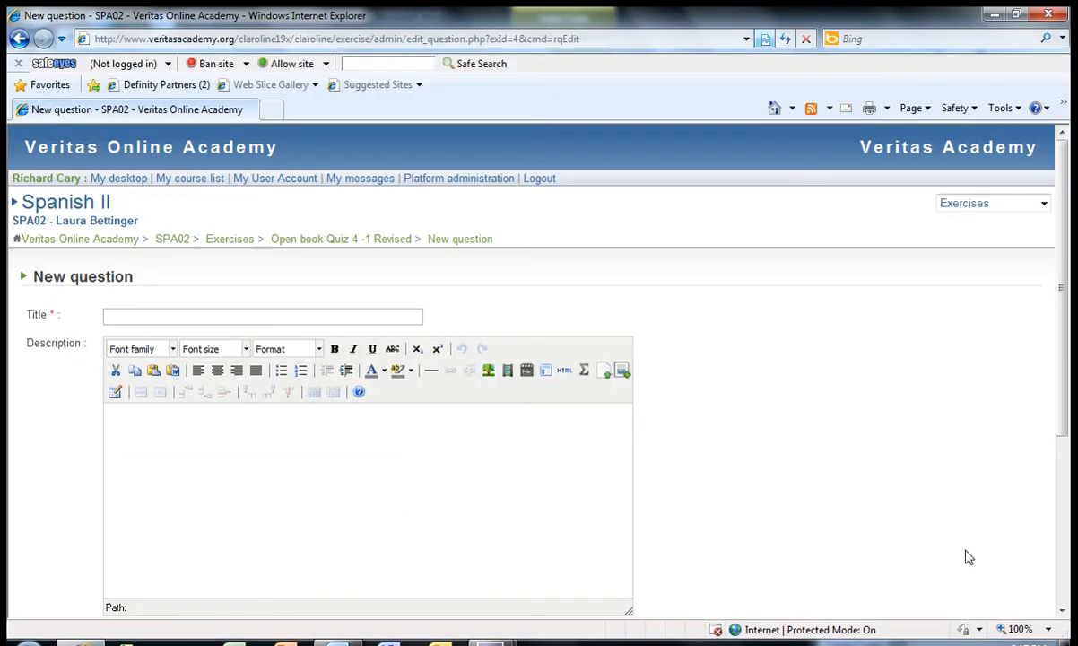
{"action": "type", "text": "Cuando el emperador llegó, la princesa ______ del palacio para verlo."}
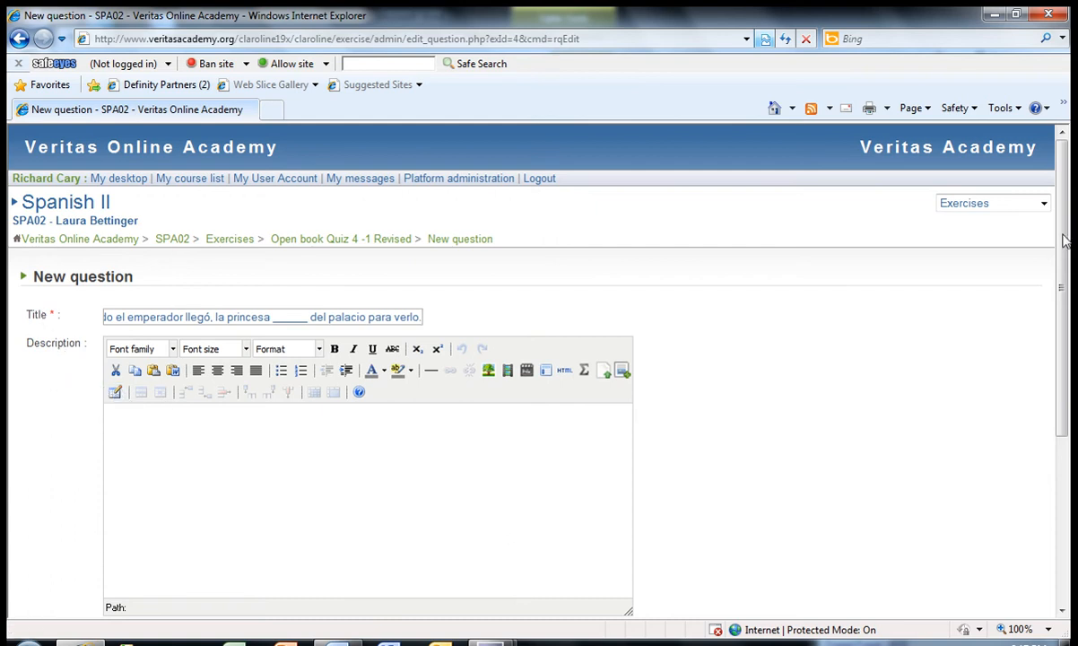
Set the new question's answer type to Multiple choice (Unique answer) and save it to reach its answer form.
{"action": "left_click_drag", "start_coordinate": [1065, 239], "coordinate": [1060, 402]}
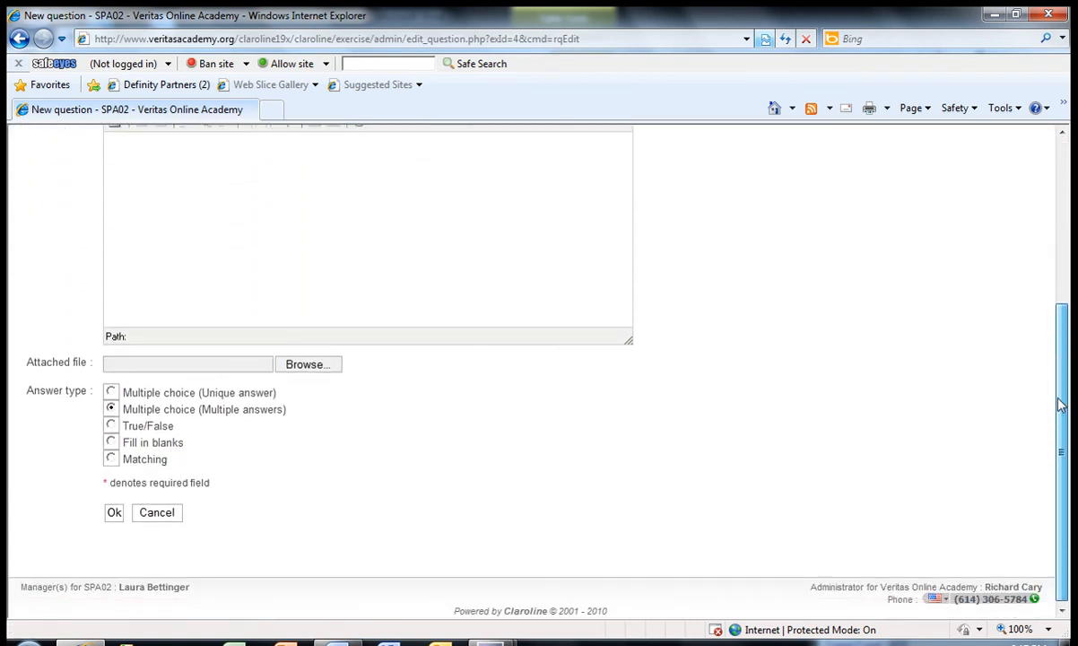
{"action": "left_click", "coordinate": [111, 393]}
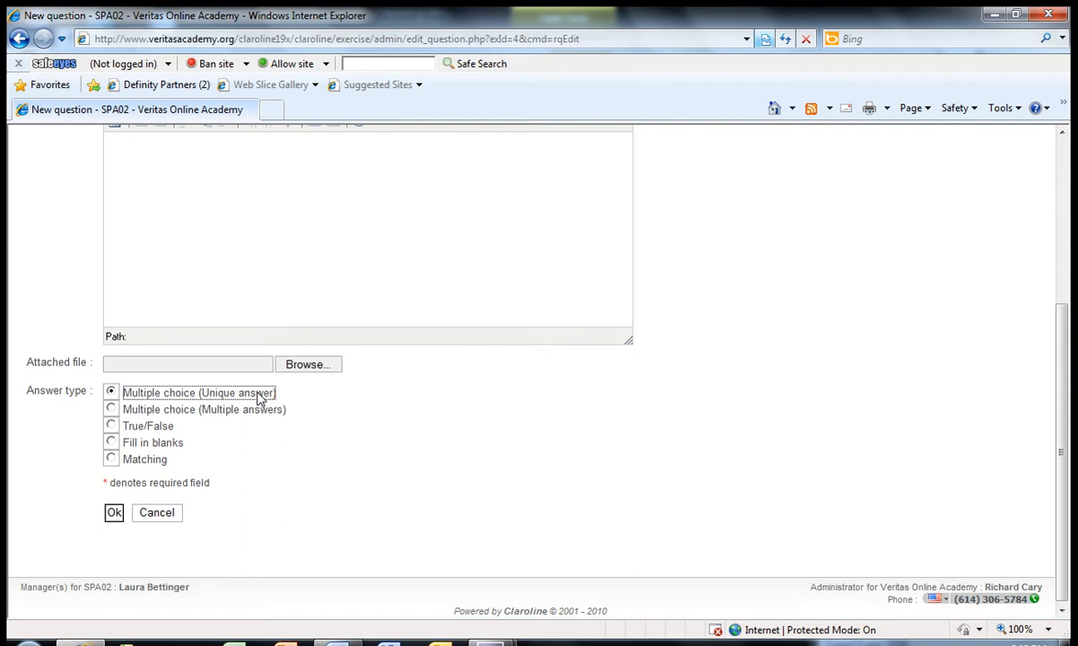
{"action": "left_click", "coordinate": [113, 518]}
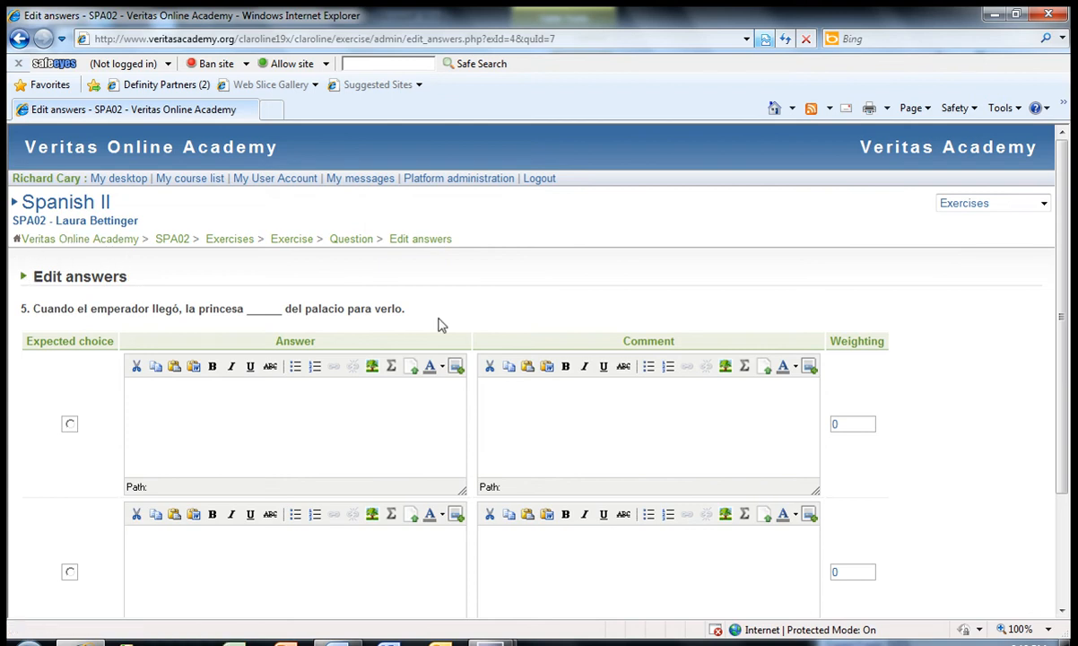
{"action": "scroll", "coordinate": [1035, 436], "scroll_direction": "down", "scroll_amount": 2}
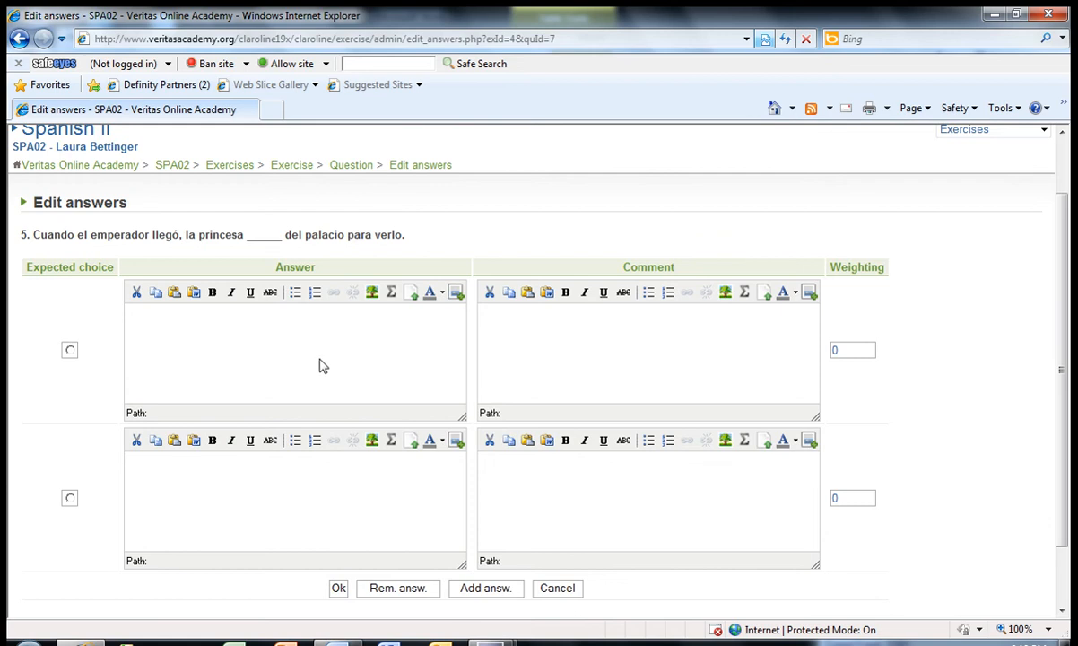
Add two more answer rows to question 5's answer form to make room for four choices.
{"action": "left_click", "coordinate": [487, 589]}
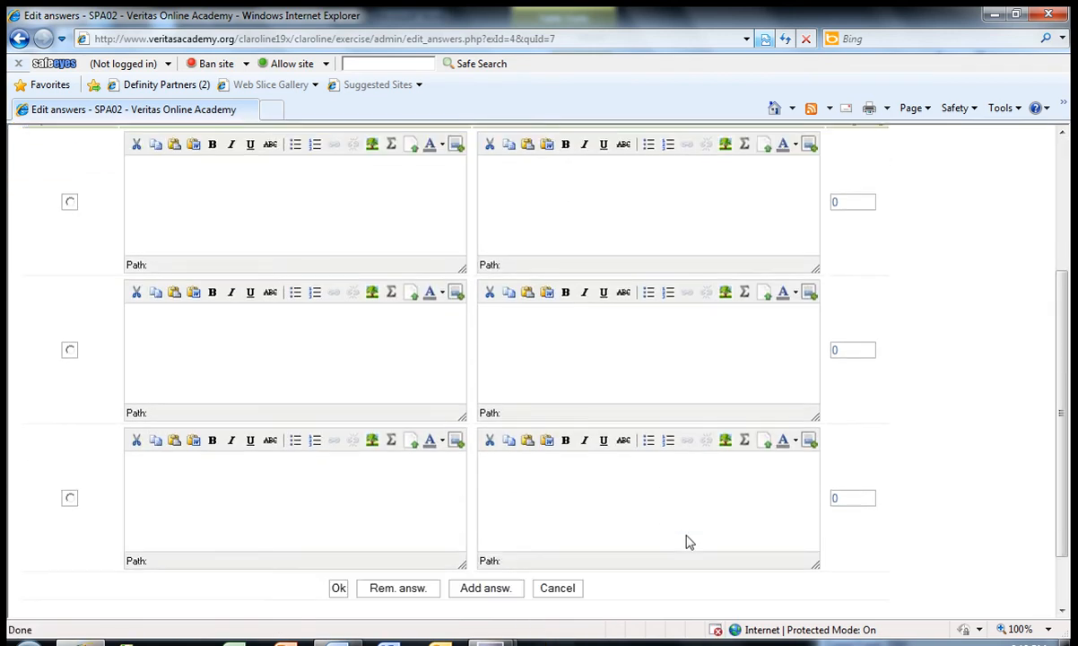
{"action": "left_click", "coordinate": [485, 594]}
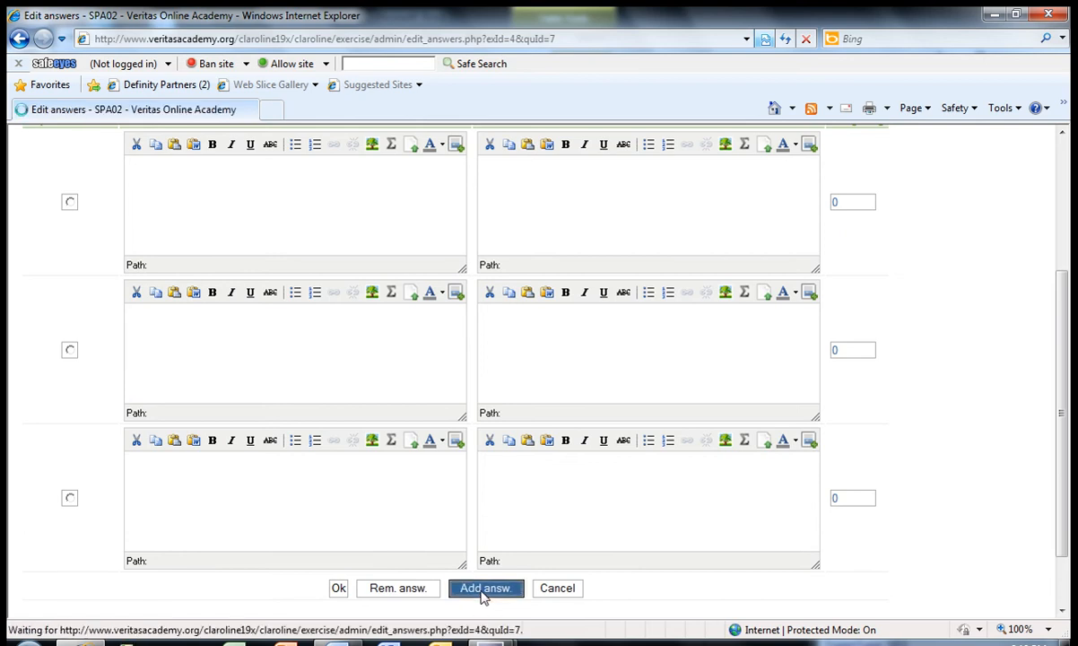
{"action": "scroll", "coordinate": [645, 529], "scroll_direction": "down", "scroll_amount": 5}
{"action": "scroll", "coordinate": [663, 531], "scroll_direction": "up", "scroll_amount": 1}
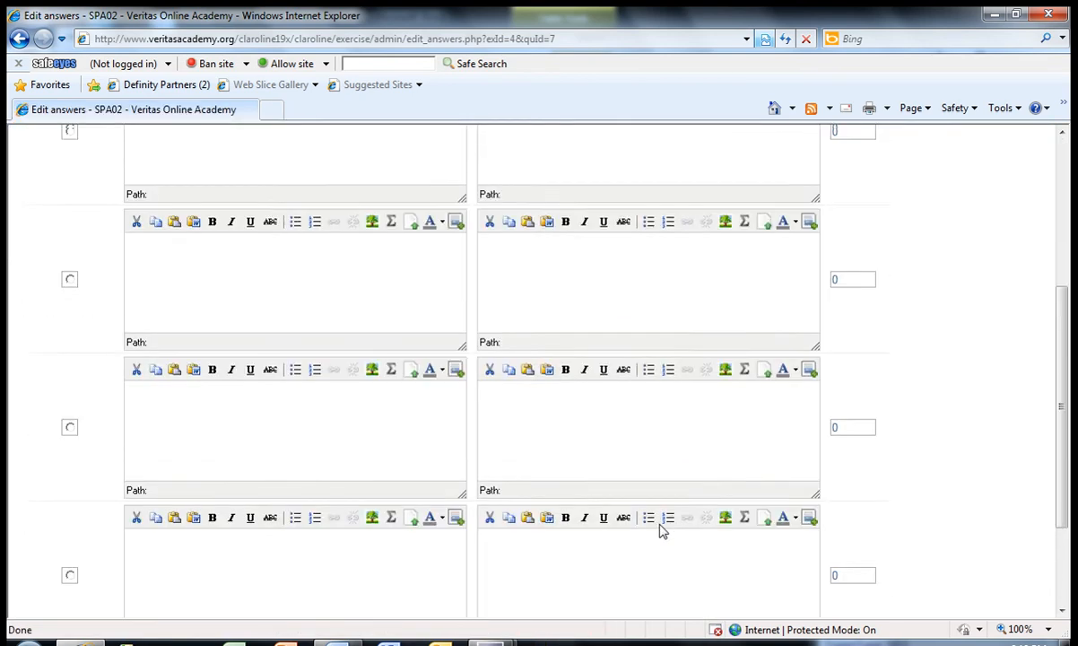
{"action": "scroll", "coordinate": [660, 531], "scroll_direction": "up", "scroll_amount": 3}
Copy choice "(A) salía" of question 5 from the Word document into the first answer.
{"action": "left_click", "coordinate": [340, 642]}
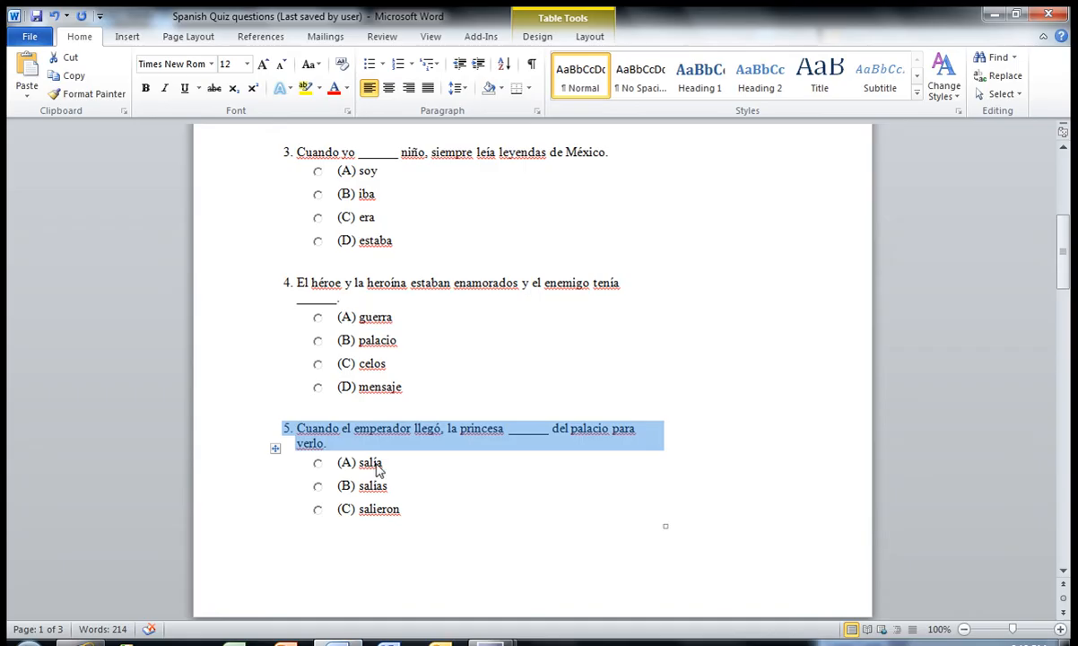
{"action": "left_click_drag", "start_coordinate": [387, 465], "coordinate": [341, 469]}
{"action": "key", "text": "ctrl+c"}
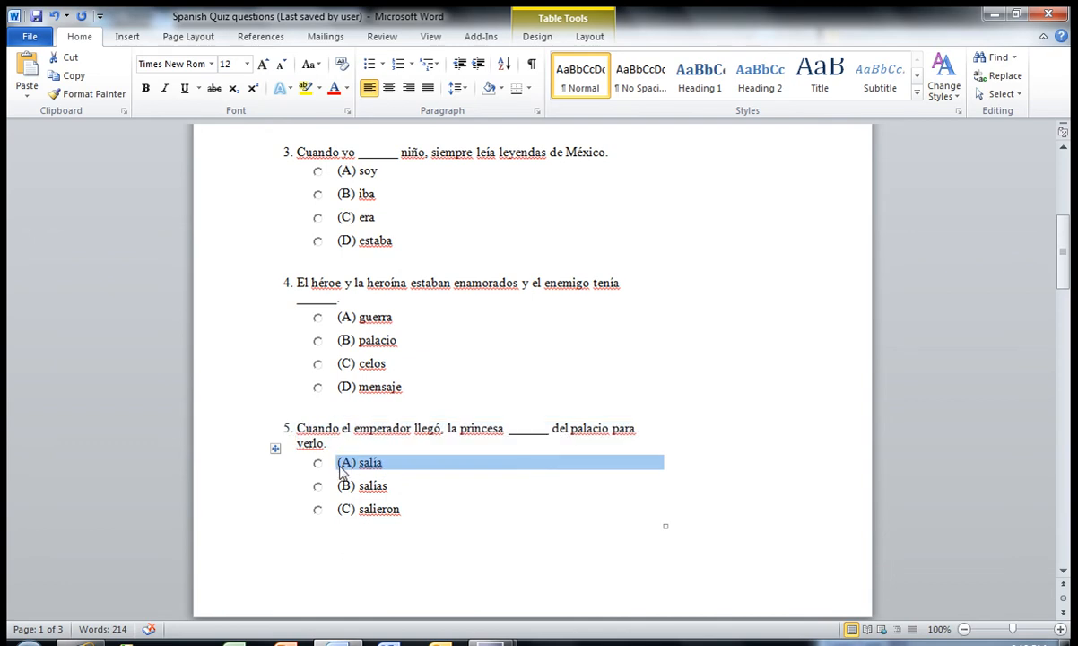
{"action": "key", "text": "alt+Tab"}
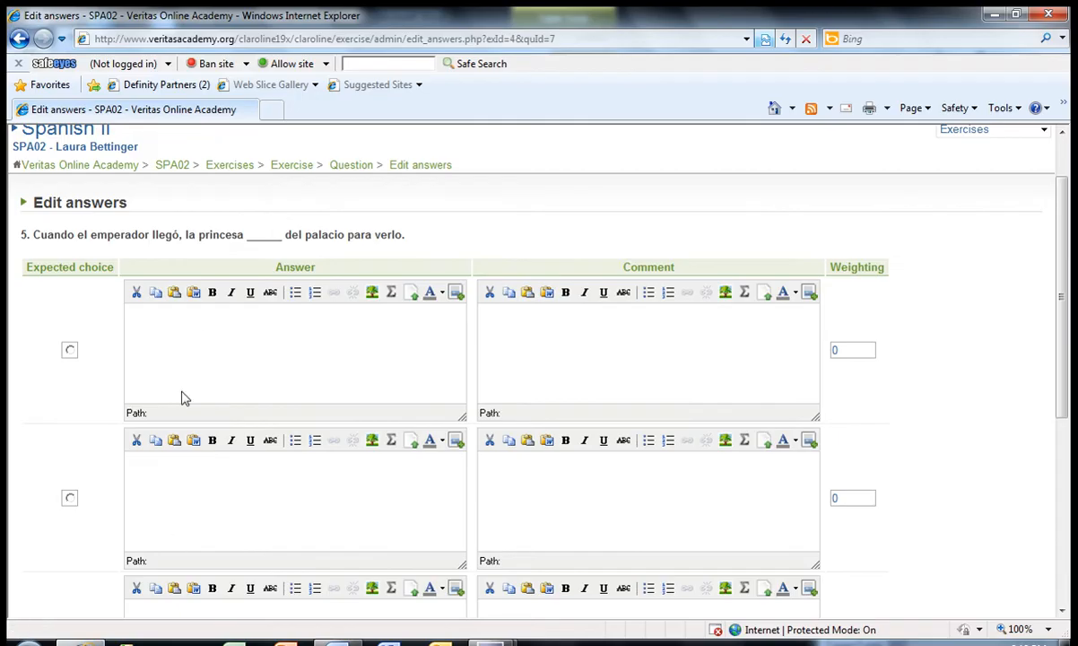
{"action": "left_click", "coordinate": [199, 321]}
{"action": "key", "text": "ctrl+v"}
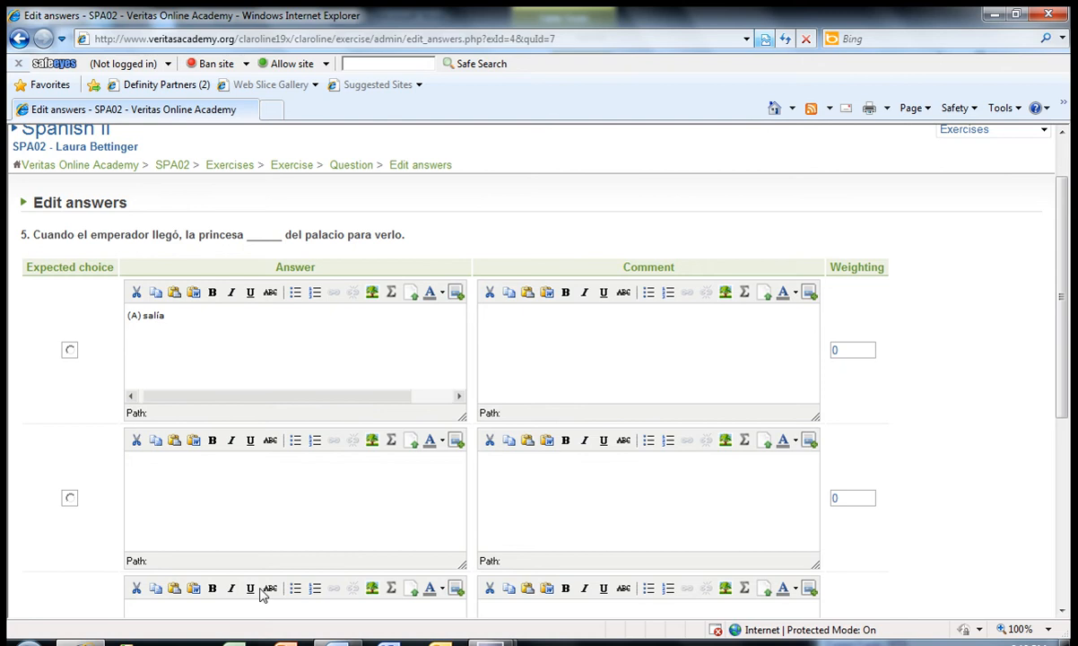
Copy choice "(B) salías" of question 5 from the Word document into the second answer.
{"action": "left_click", "coordinate": [341, 642]}
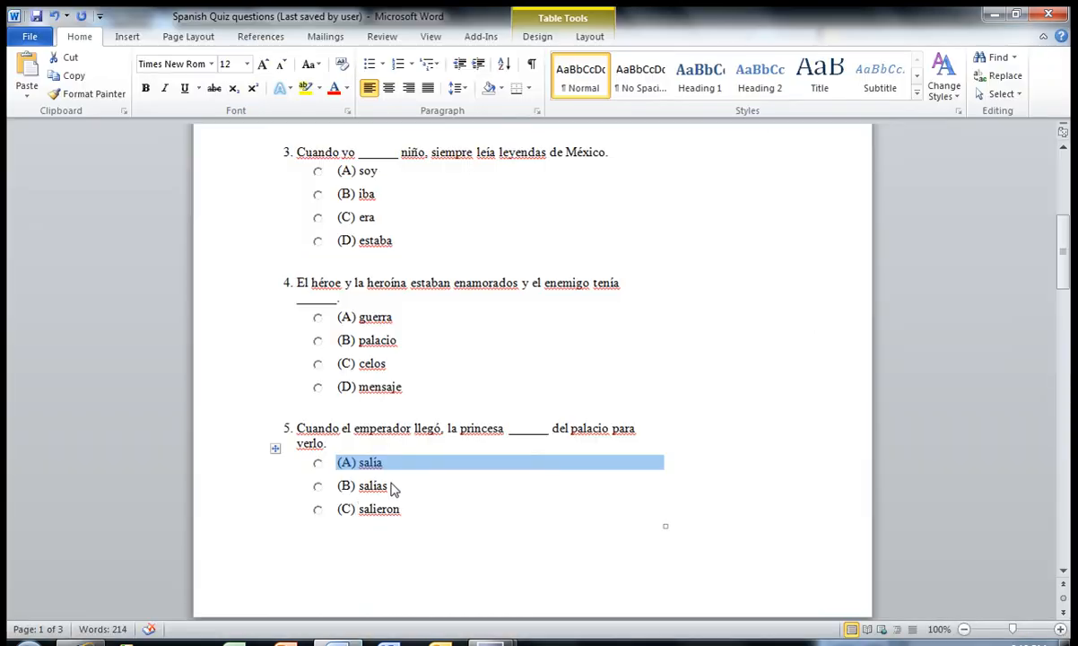
{"action": "triple_click", "coordinate": [356, 486]}
{"action": "key", "text": "ctrl+c"}
{"action": "left_click", "coordinate": [81, 642]}
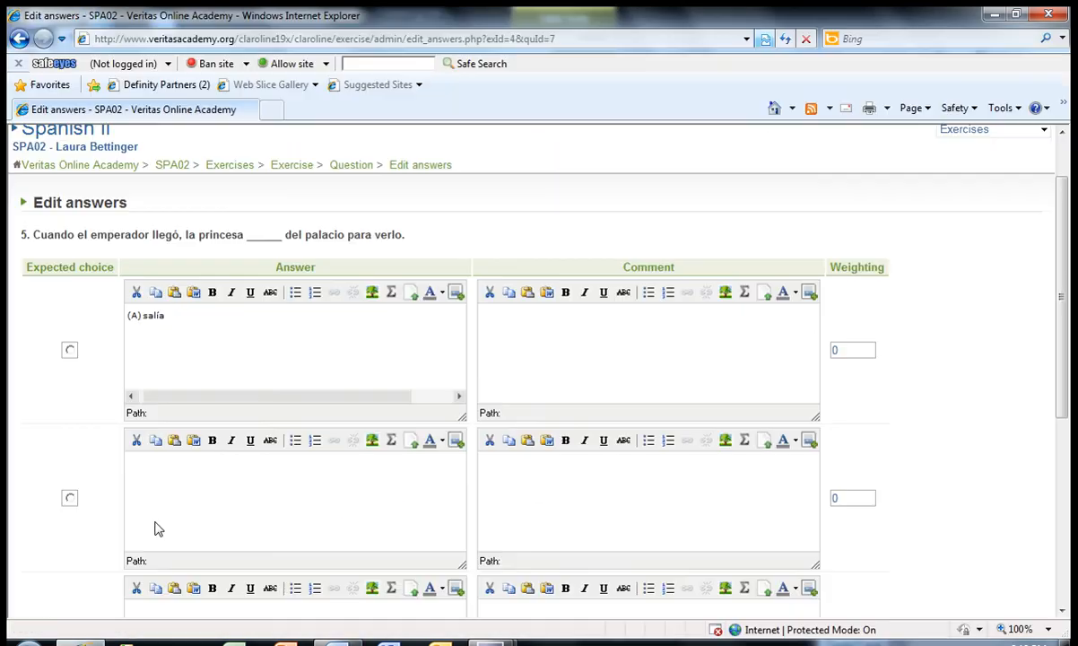
{"action": "left_click", "coordinate": [205, 472]}
{"action": "key", "text": "ctrl+v"}
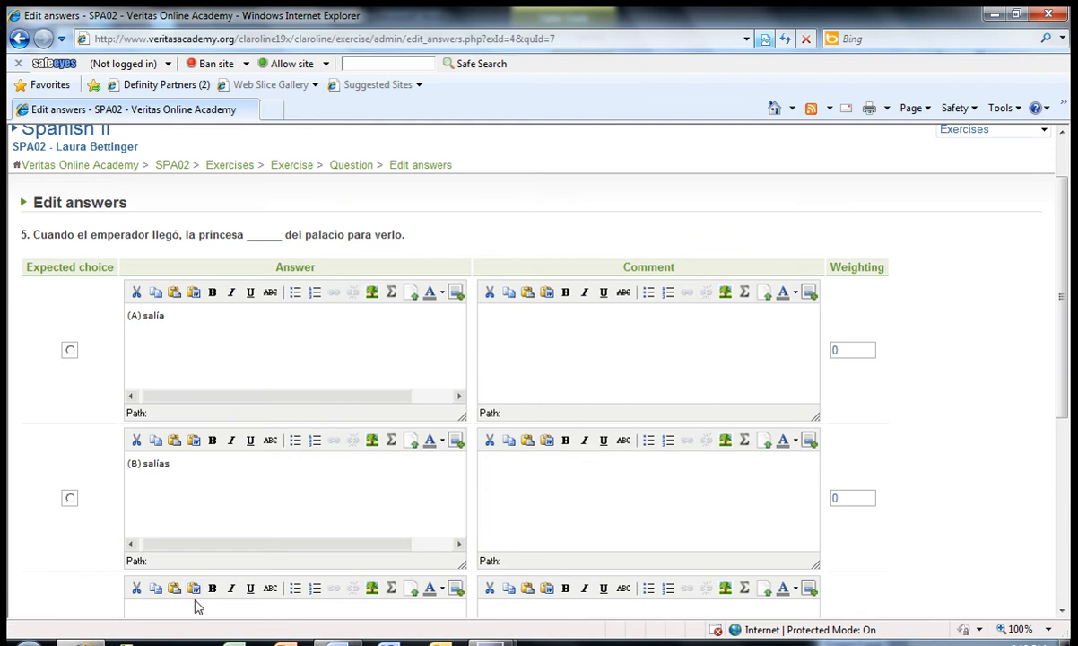
Copy choice "(C) salieron" of question 5 from the Word document into the third answer.
{"action": "scroll", "coordinate": [243, 558], "scroll_direction": "down", "scroll_amount": 10}
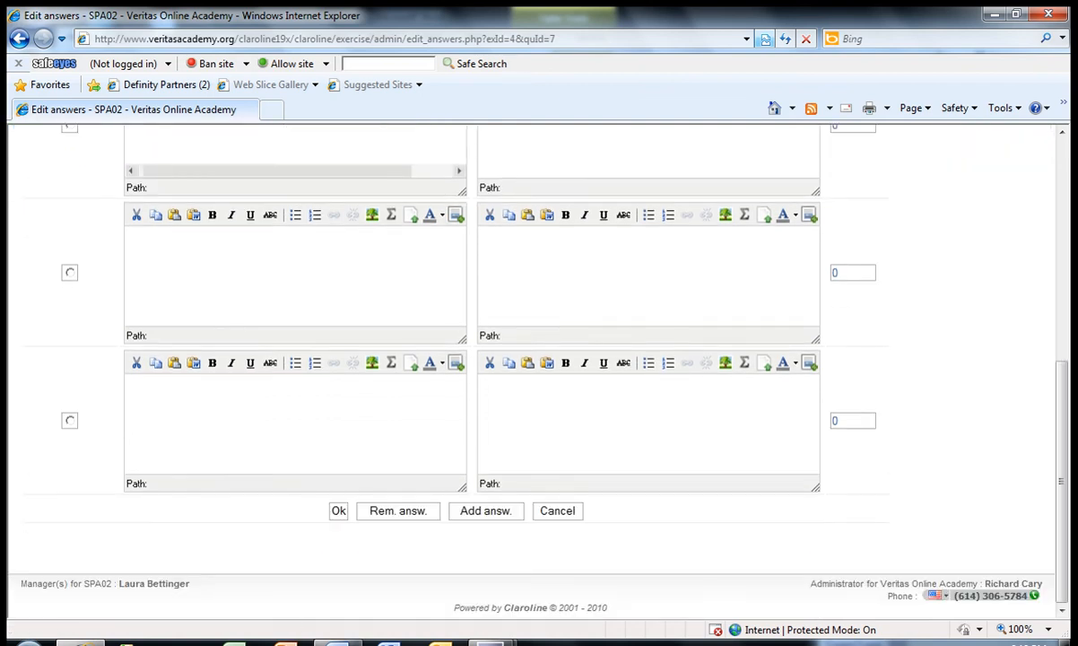
{"action": "key", "text": "alt+Tab"}
{"action": "triple_click", "coordinate": [354, 517]}
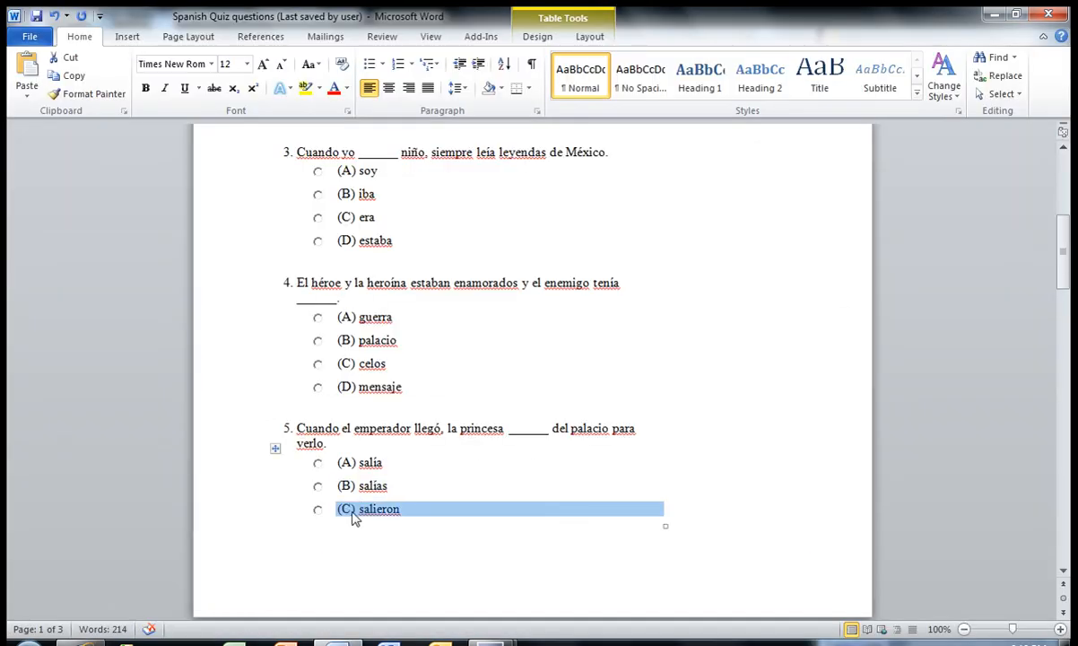
{"action": "key", "text": "ctrl+c"}
{"action": "key", "text": "alt+Tab"}
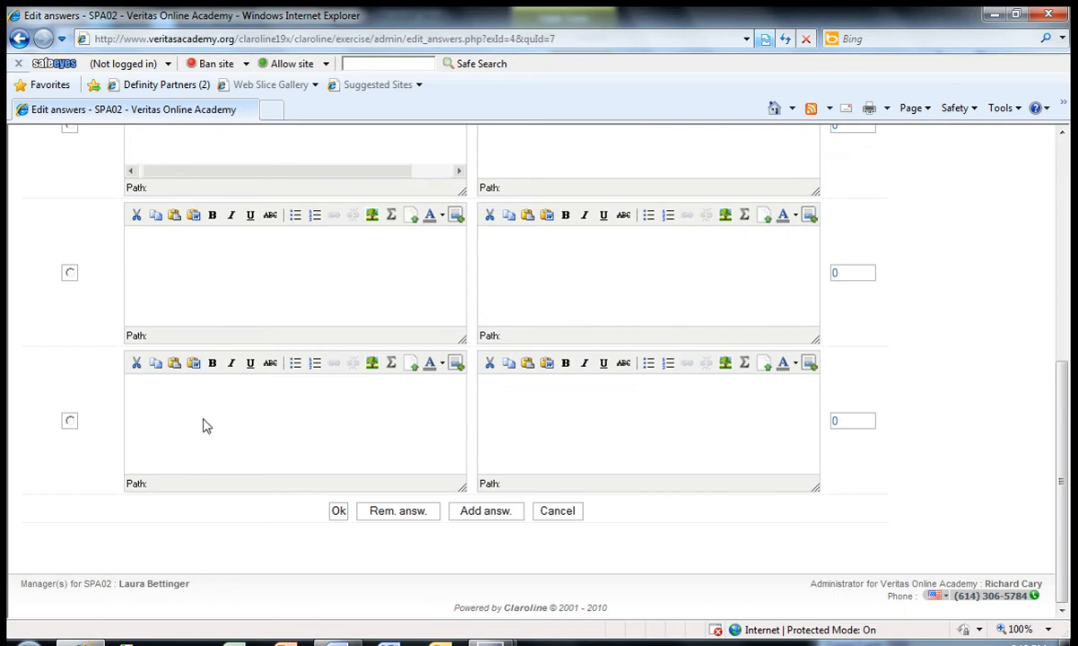
{"action": "key", "text": "ctrl+v"}
Copy choice "(D) salió" of question 5 from the next page of the Word document into the fourth answer.
{"action": "left_click", "coordinate": [196, 395]}
{"action": "left_click", "coordinate": [344, 640]}
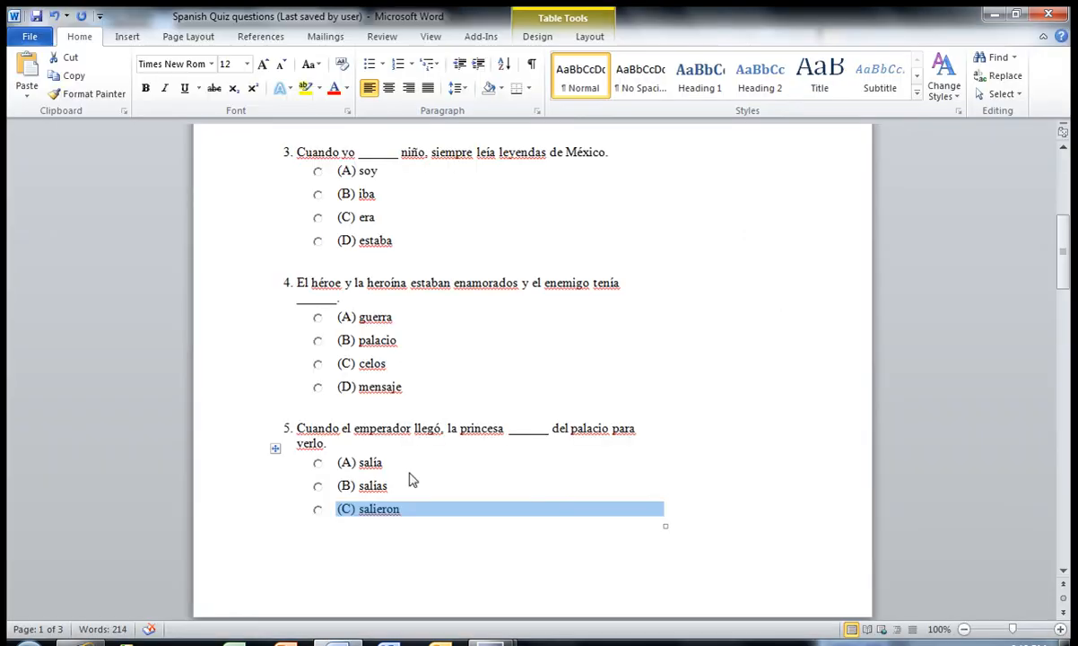
{"action": "scroll", "coordinate": [409, 479], "scroll_direction": "down", "scroll_amount": 3}
{"action": "triple_click", "coordinate": [339, 529]}
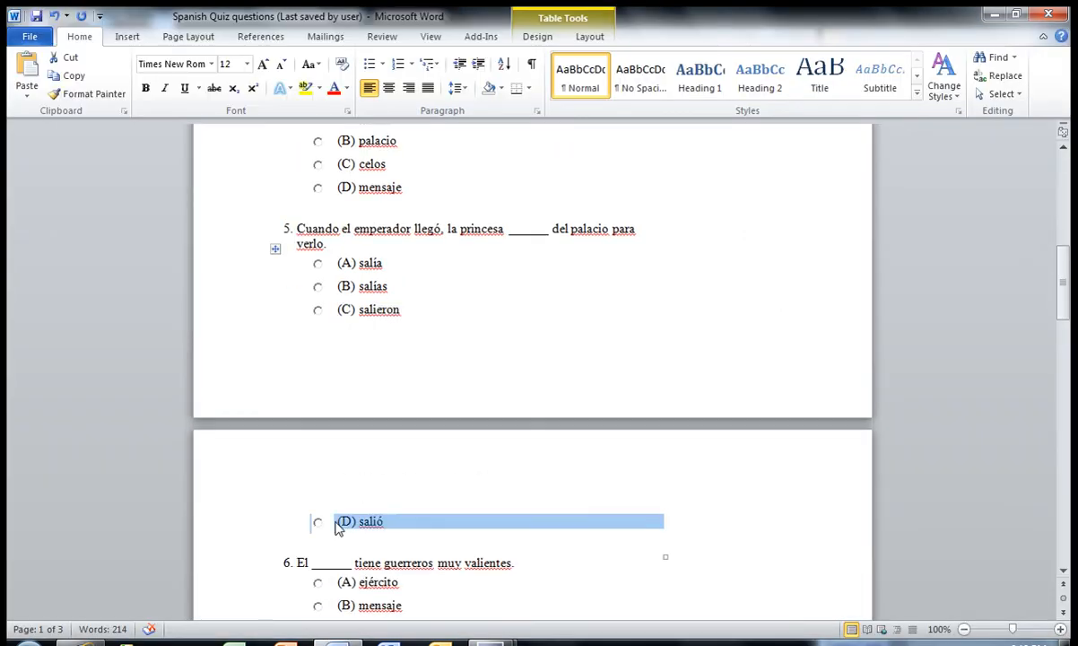
{"action": "key", "text": "ctrl+c"}
{"action": "left_click", "coordinate": [85, 640]}
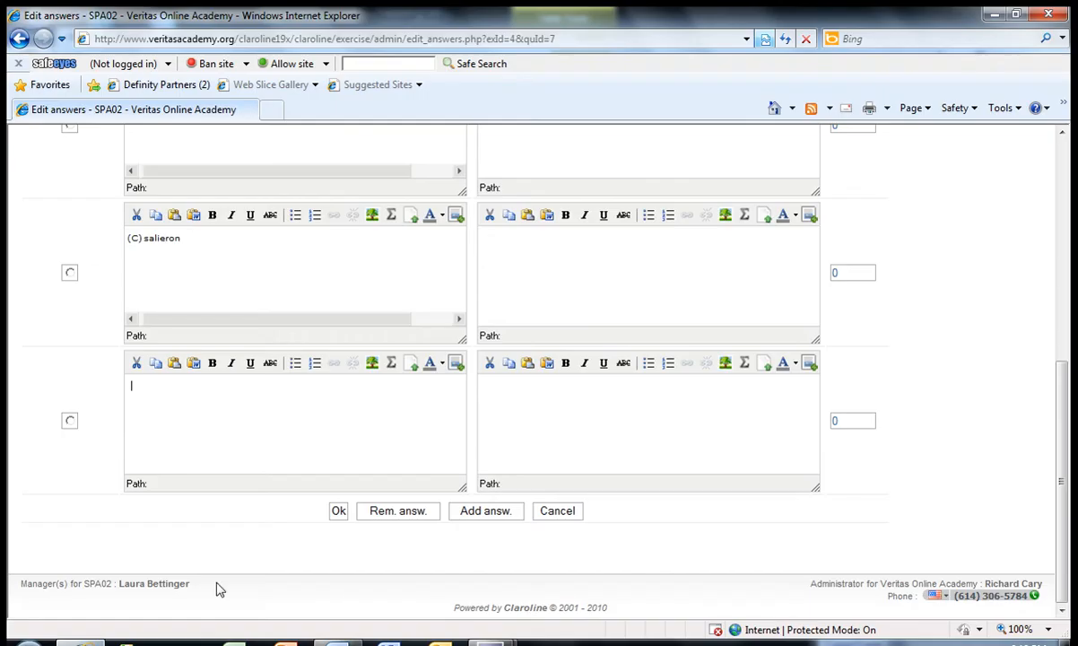
{"action": "key", "text": "ctrl+v"}
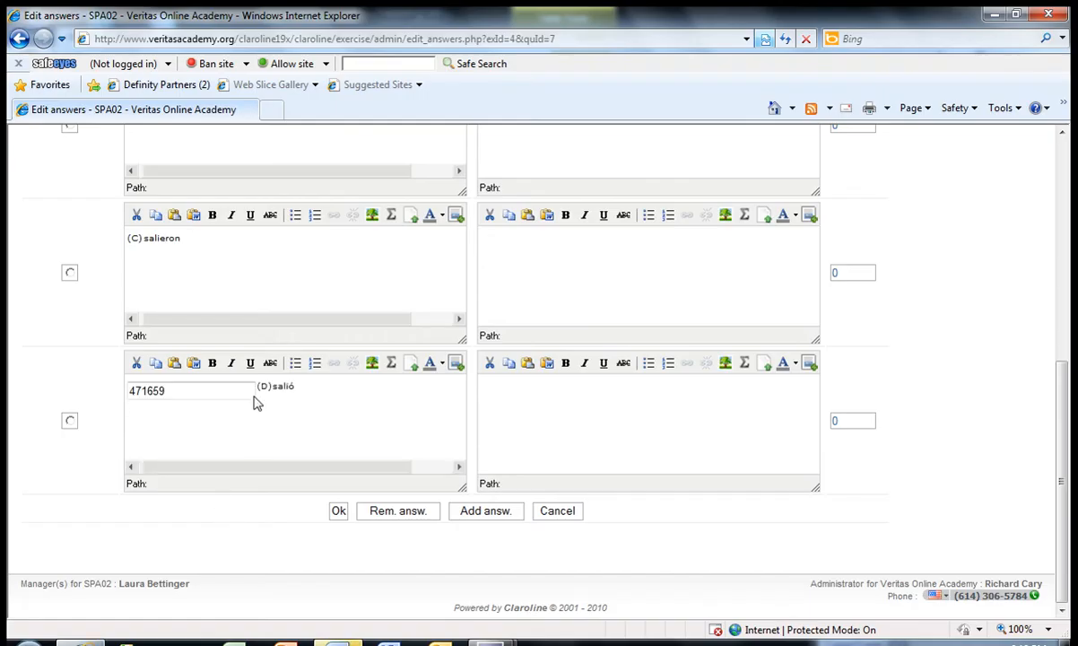
Delete the stray form field pasted before "(D) salió" in the fourth answer.
{"action": "left_click", "coordinate": [441, 436]}
{"action": "key", "text": "BackSpace"}
{"action": "key", "text": "Home"}
{"action": "key", "text": "Delete"}
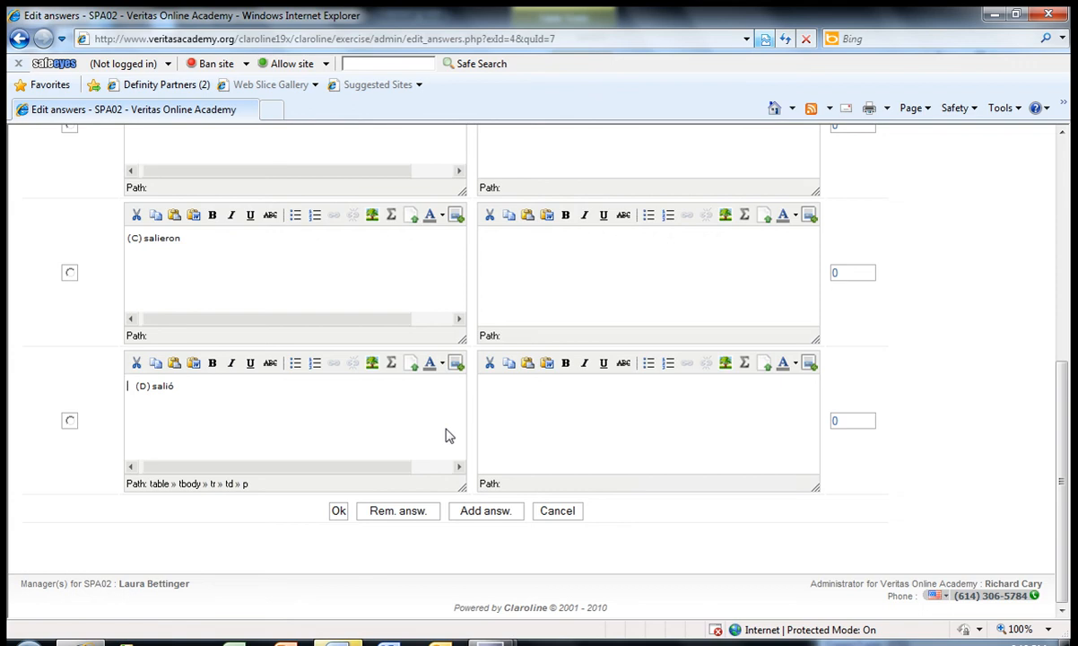
{"action": "left_click", "coordinate": [137, 388]}
Mark "(A) salía" as the expected choice with a weighting of 10 and save the answers.
{"action": "scroll", "coordinate": [240, 419], "scroll_direction": "up", "scroll_amount": 3}
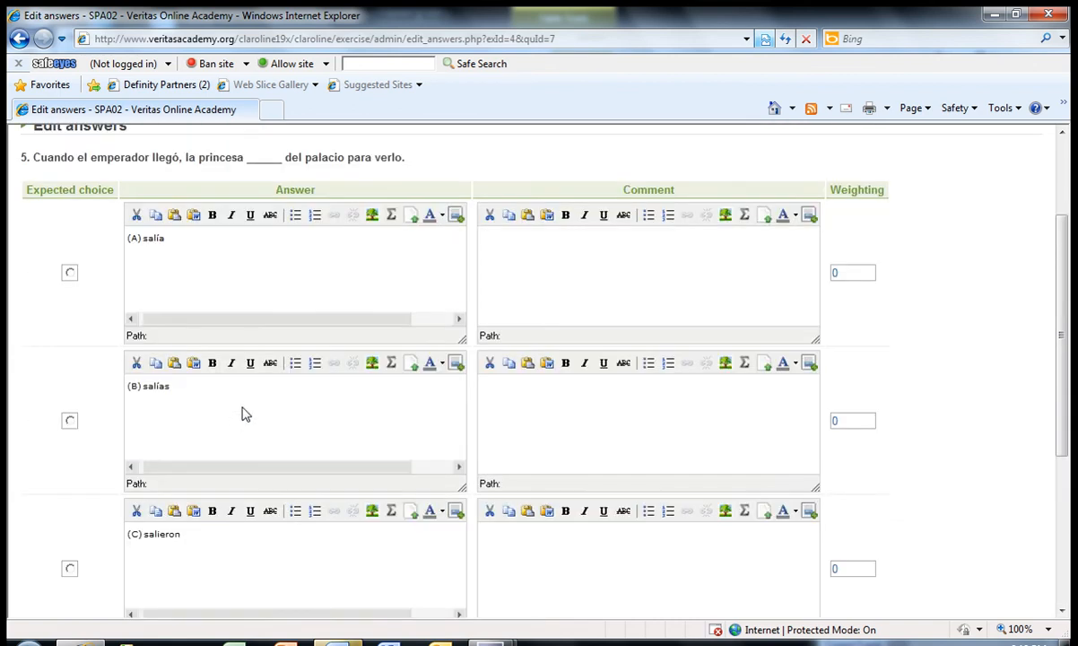
{"action": "scroll", "coordinate": [260, 269], "scroll_direction": "down", "scroll_amount": 3}
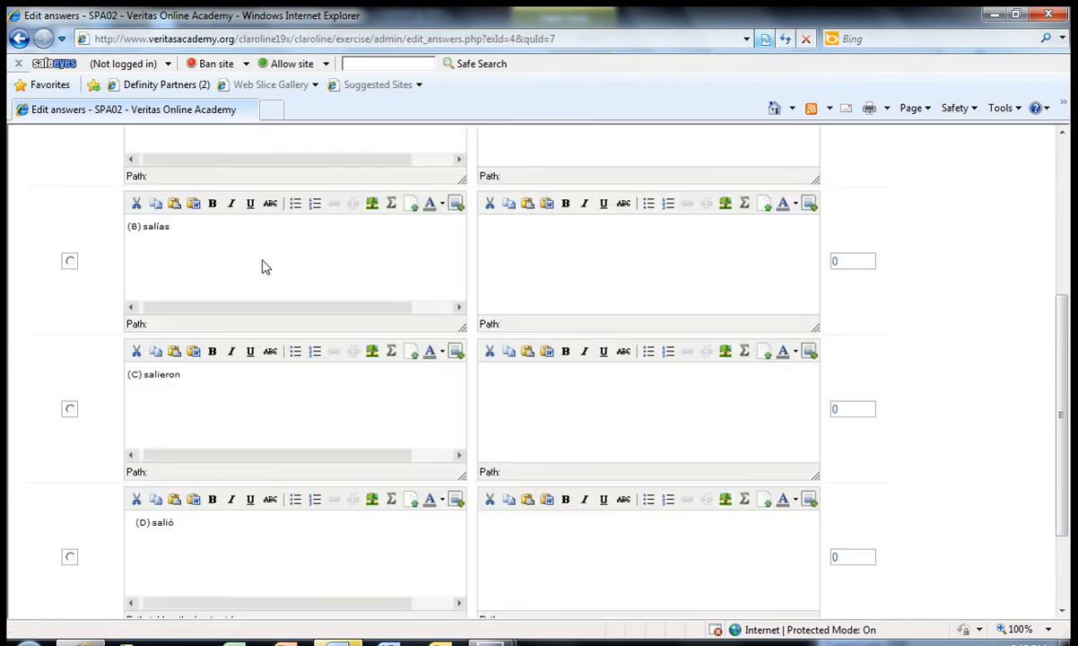
{"action": "scroll", "coordinate": [84, 246], "scroll_direction": "up", "scroll_amount": 3}
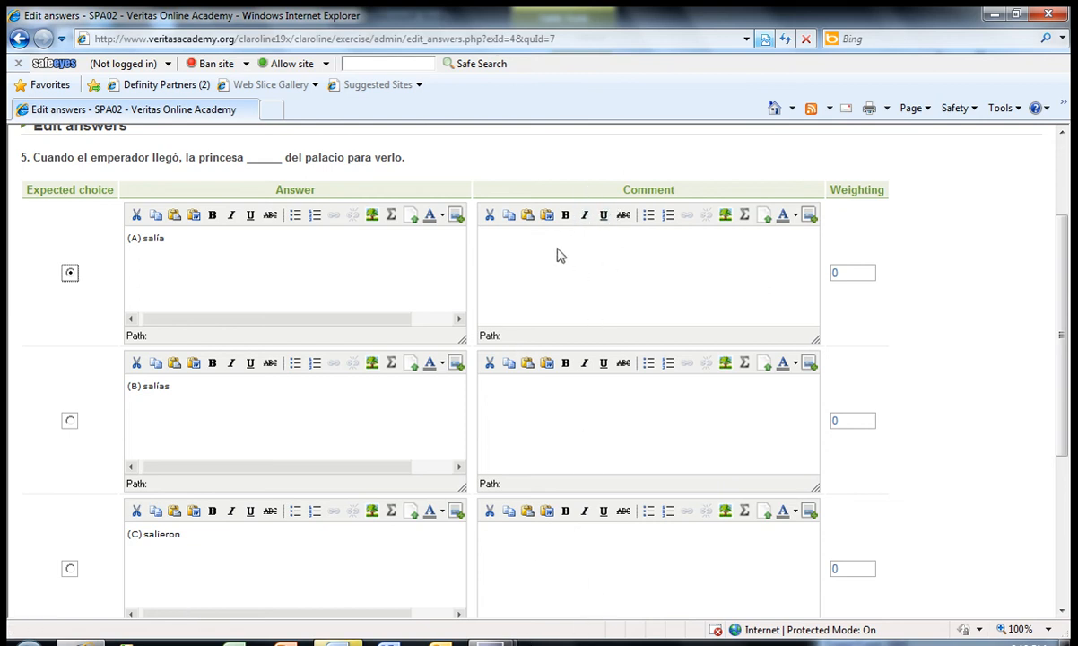
{"action": "left_click", "coordinate": [525, 238]}
{"action": "double_click", "coordinate": [836, 273]}
{"action": "type", "text": "10"}
{"action": "left_click_drag", "start_coordinate": [1062, 277], "coordinate": [1067, 443]}
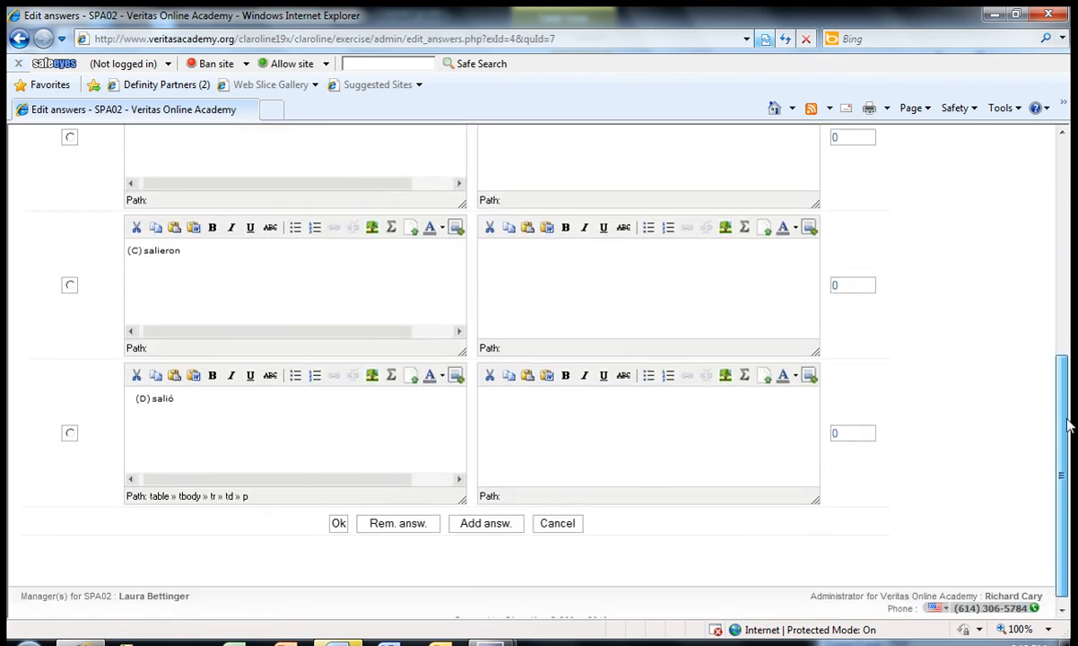
{"action": "left_click", "coordinate": [338, 524]}
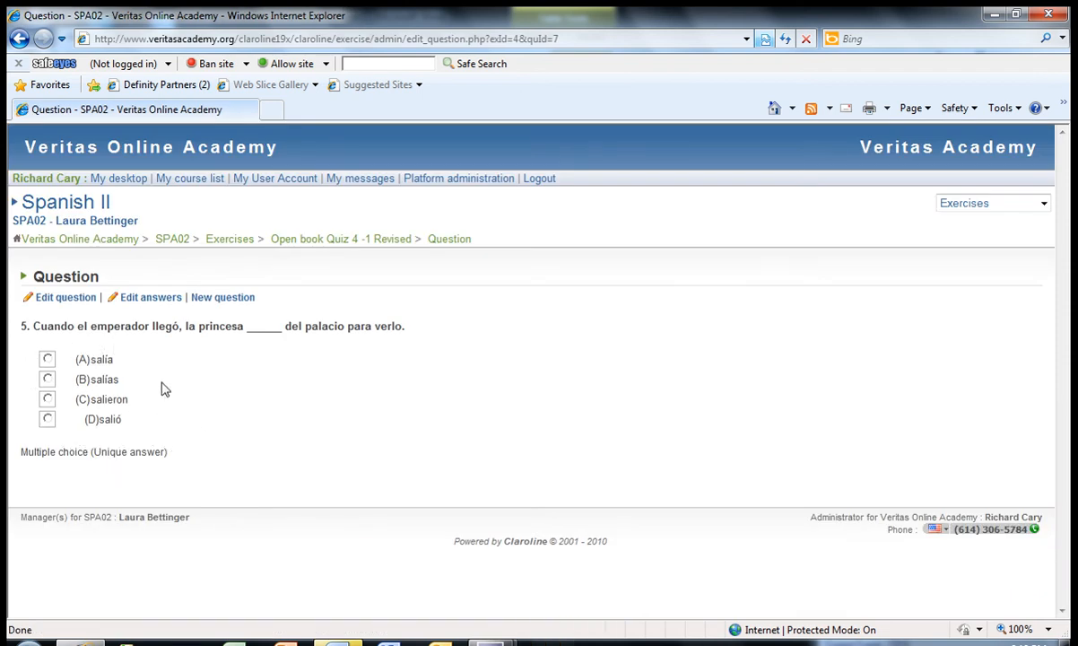
Open a blank new question form, return to the exercise list, and examine Open book Quiz 4 -1 in student view.
{"action": "left_click", "coordinate": [221, 299]}
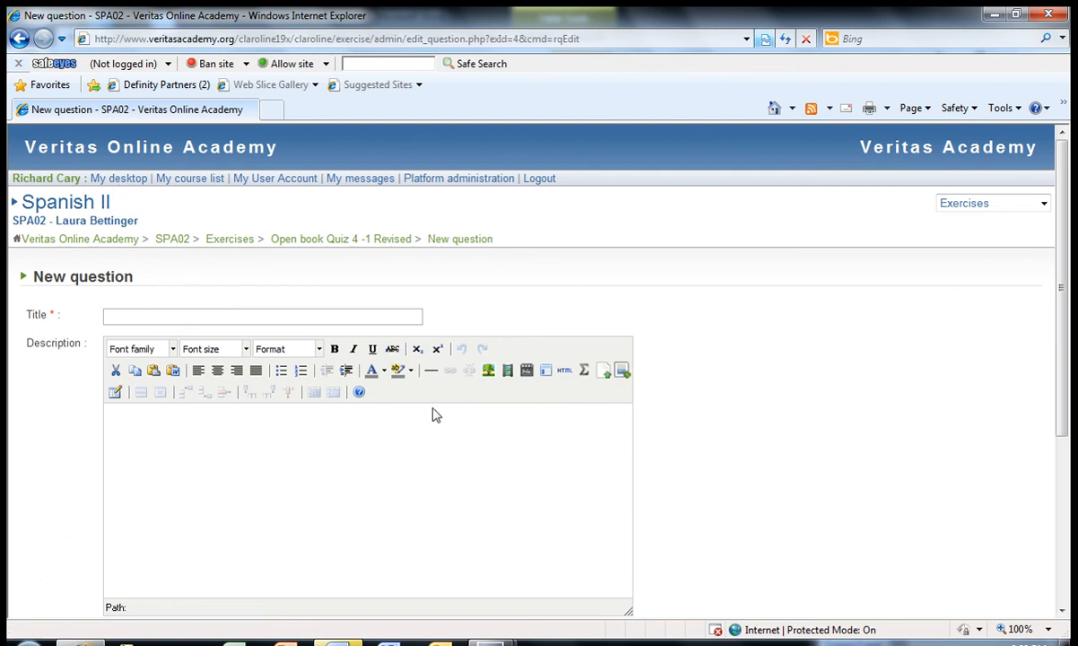
{"action": "left_click", "coordinate": [238, 242]}
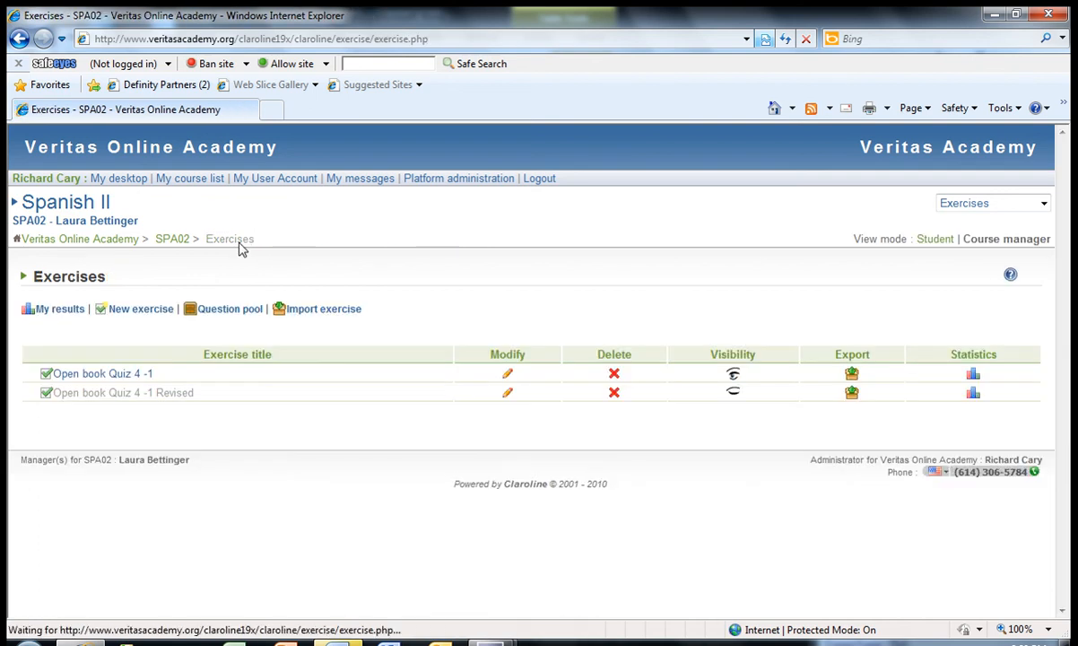
{"action": "left_click", "coordinate": [935, 239]}
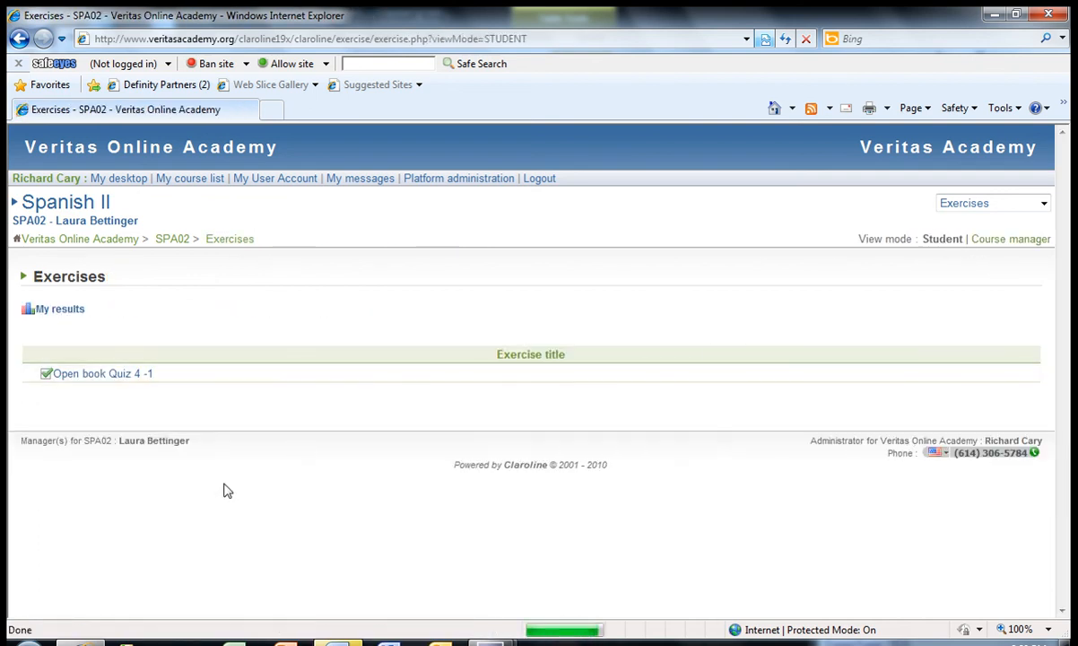
{"action": "left_click", "coordinate": [116, 375]}
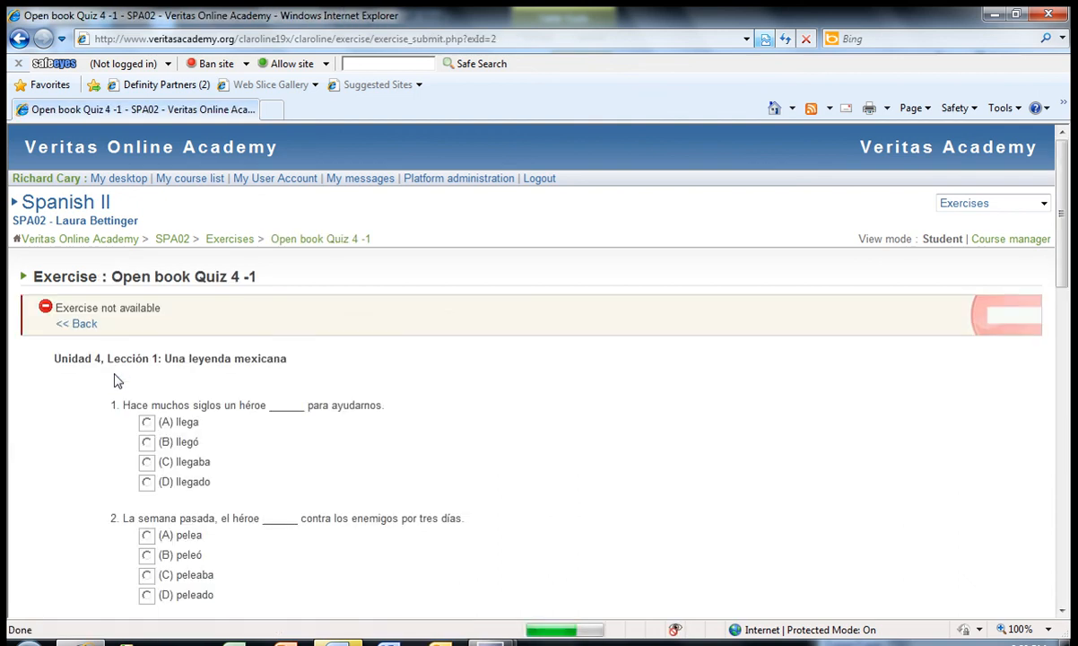
{"action": "scroll", "coordinate": [628, 437], "scroll_direction": "down", "scroll_amount": 3}
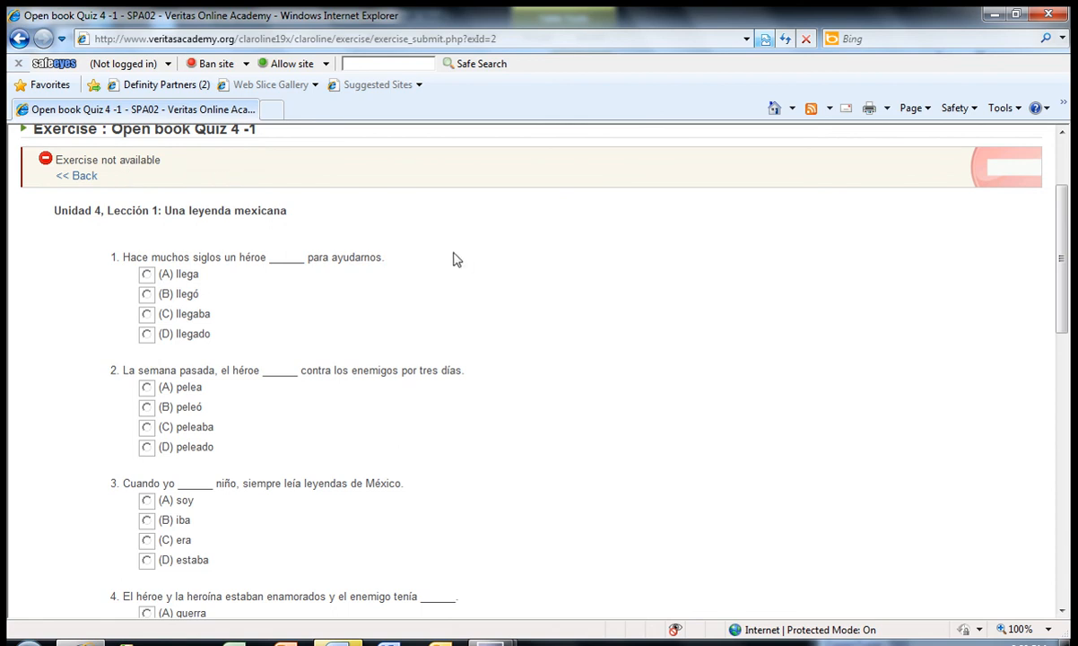
{"action": "scroll", "coordinate": [829, 338], "scroll_direction": "down", "scroll_amount": 1}
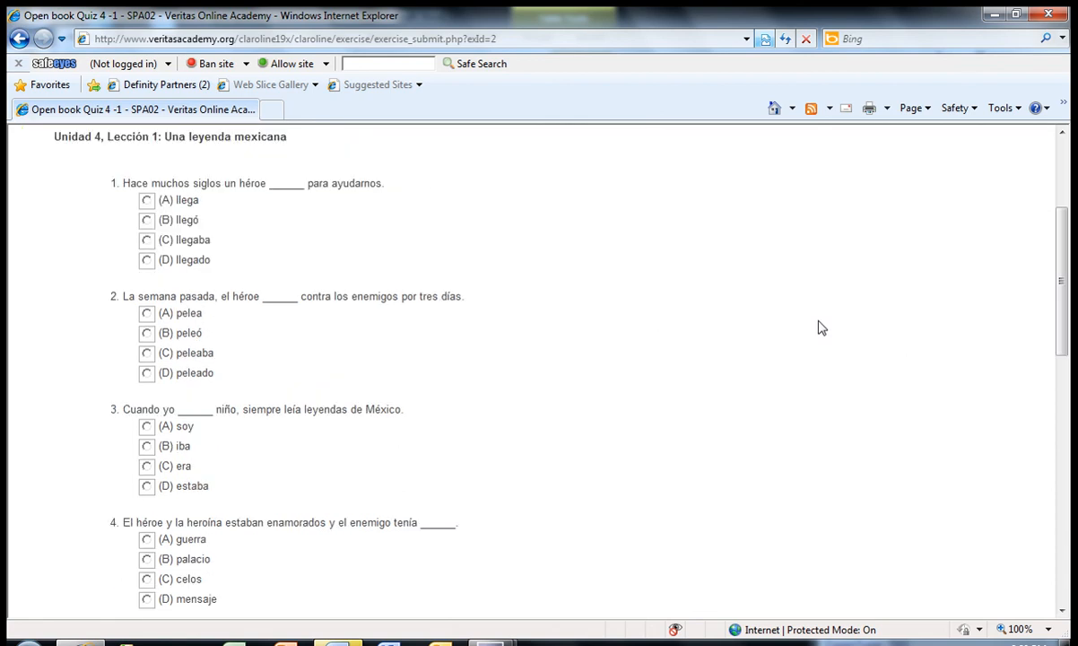
{"action": "scroll", "coordinate": [520, 211], "scroll_direction": "down", "scroll_amount": 4}
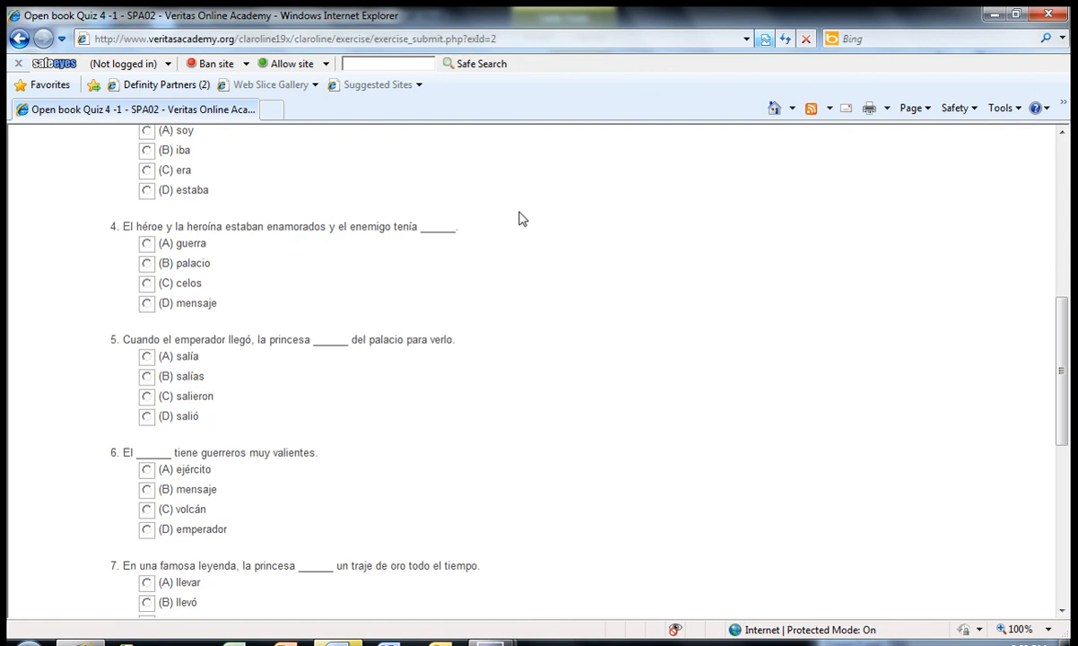
{"action": "scroll", "coordinate": [521, 219], "scroll_direction": "down", "scroll_amount": 3}
{"action": "scroll", "coordinate": [528, 224], "scroll_direction": "up", "scroll_amount": 8}
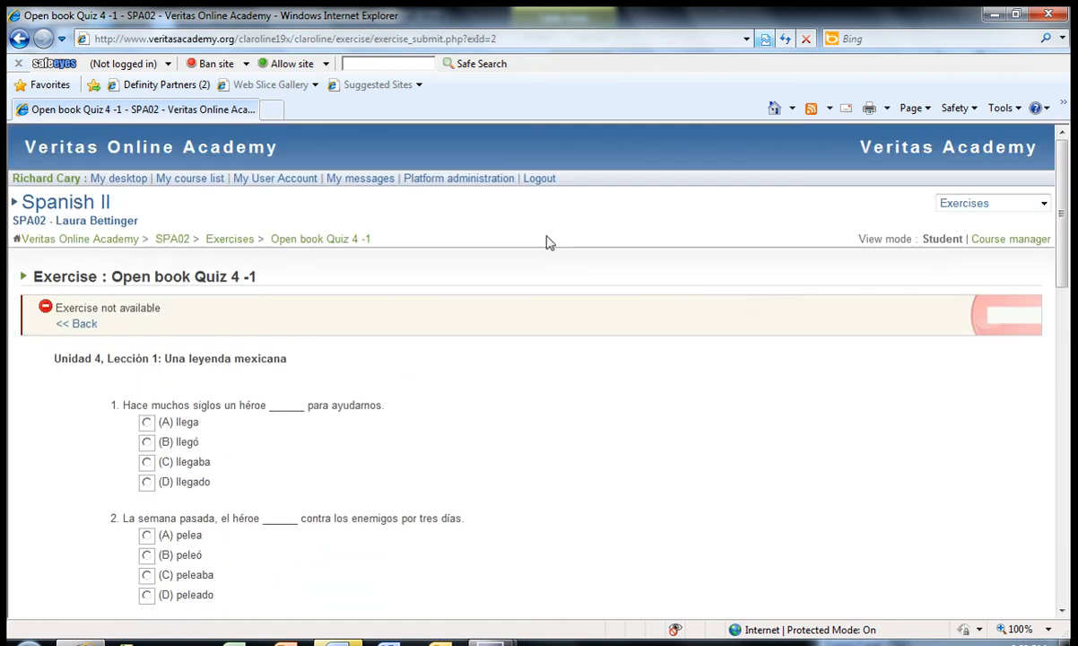
Return to course manager view and look through the separate questions of Open book Quiz 4 -1 Revised.
{"action": "left_click", "coordinate": [233, 241]}
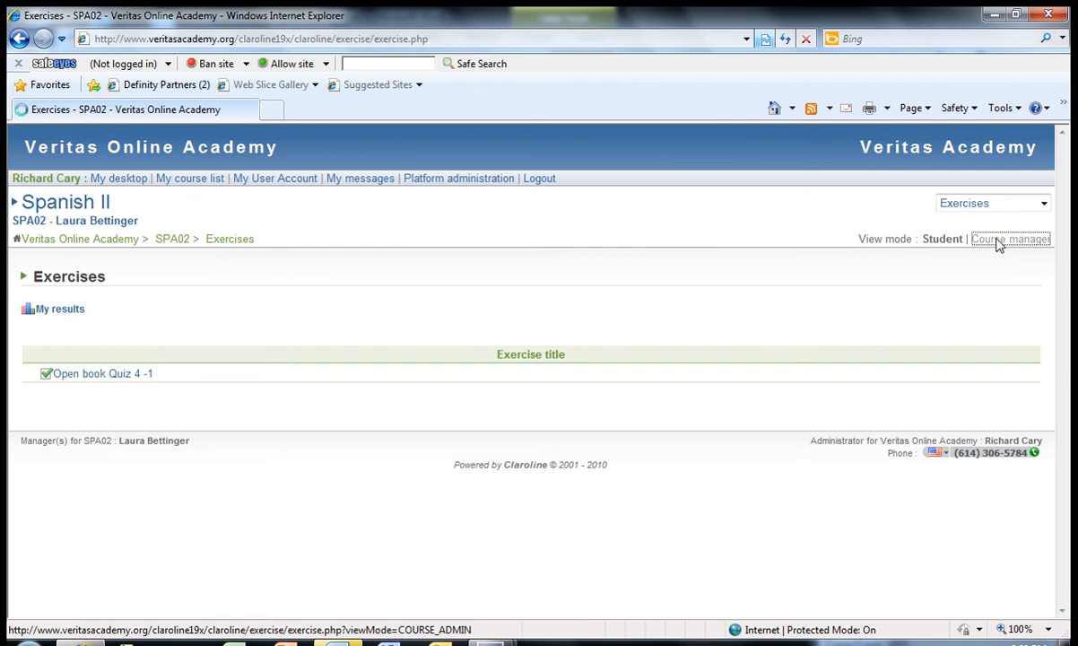
{"action": "left_click", "coordinate": [1005, 240]}
{"action": "left_click", "coordinate": [127, 392]}
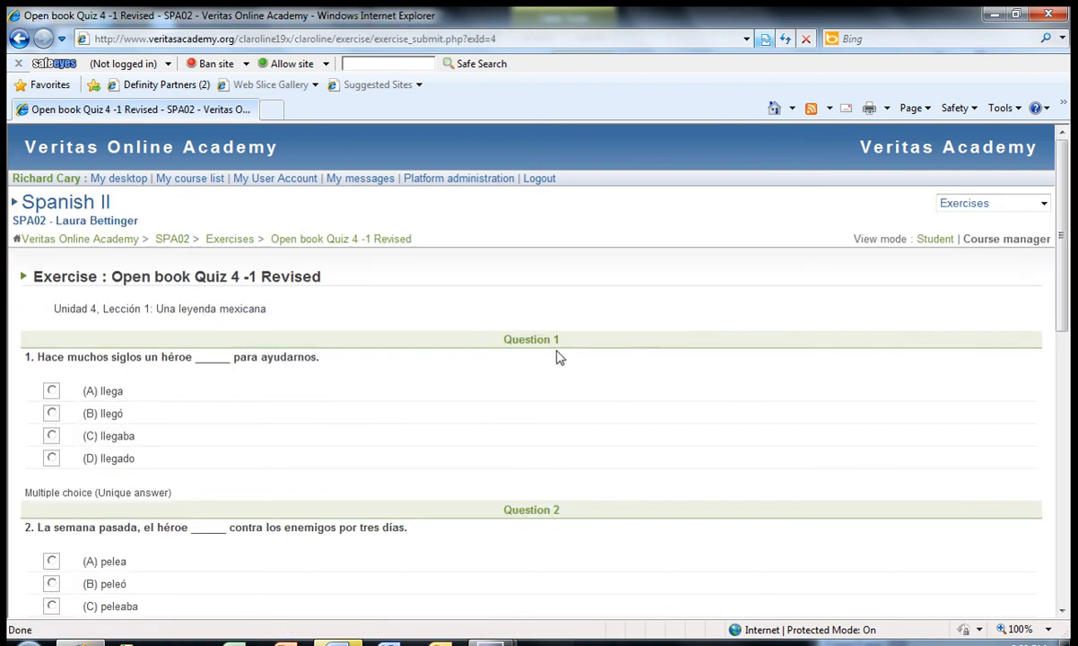
{"action": "scroll", "coordinate": [775, 443], "scroll_direction": "down", "scroll_amount": 6}
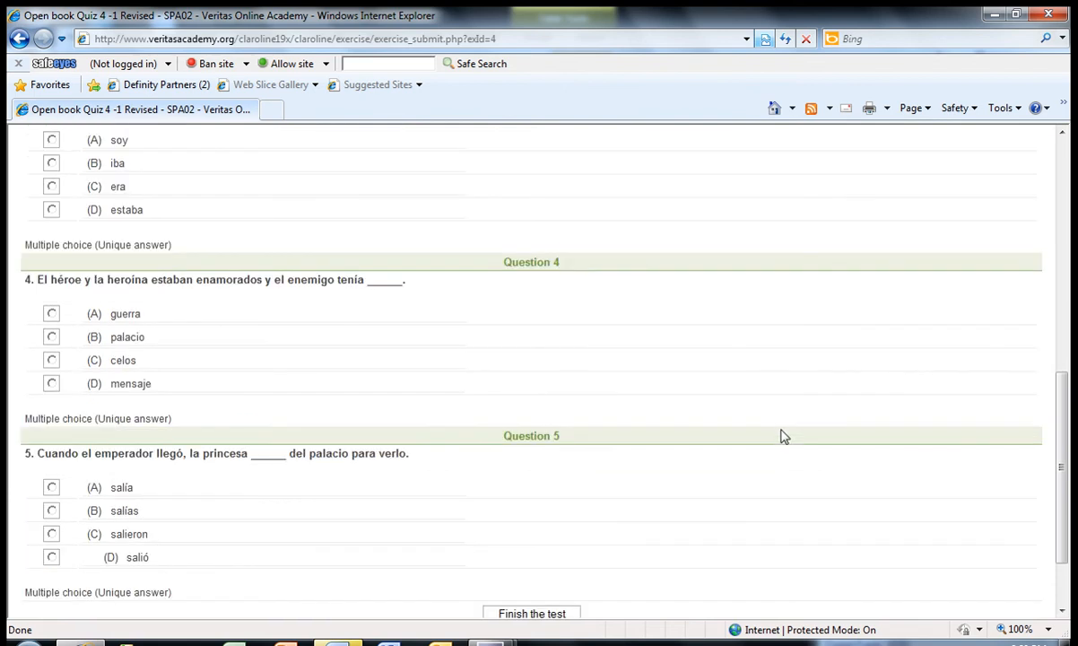
{"action": "scroll", "coordinate": [780, 436], "scroll_direction": "down", "scroll_amount": 1}
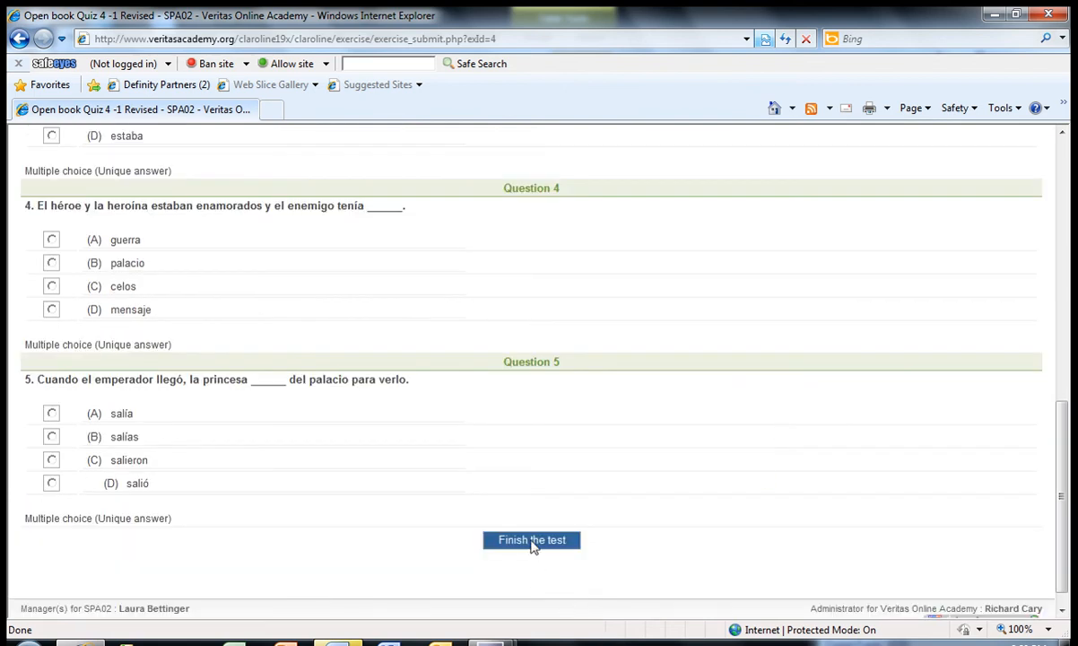
{"action": "scroll", "coordinate": [813, 450], "scroll_direction": "up", "scroll_amount": 6}
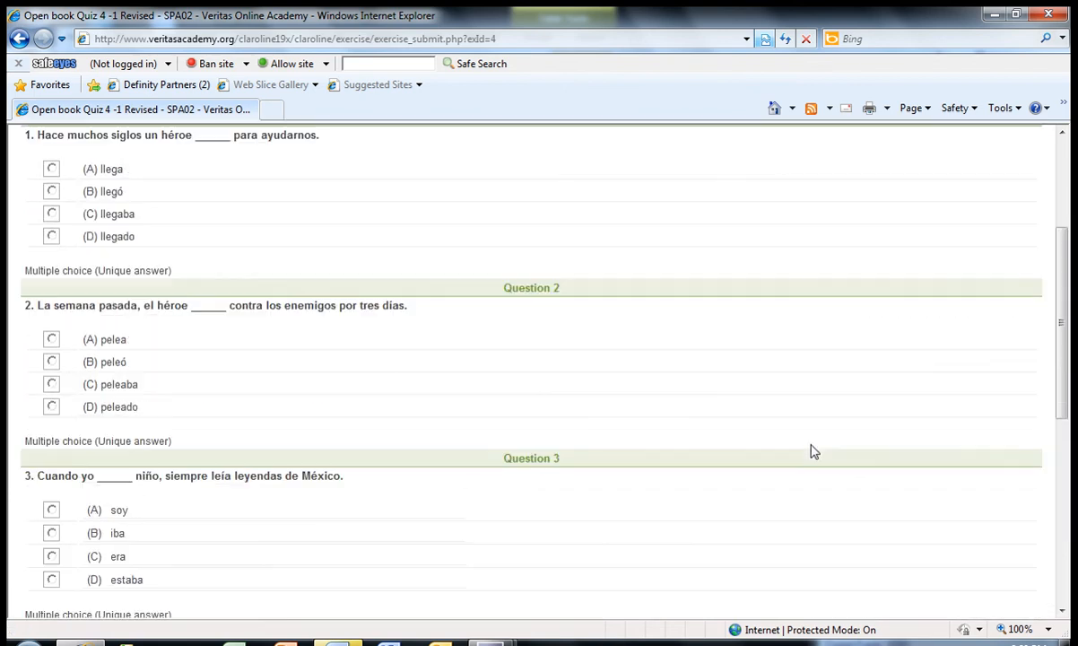
{"action": "scroll", "coordinate": [806, 446], "scroll_direction": "down", "scroll_amount": 6}
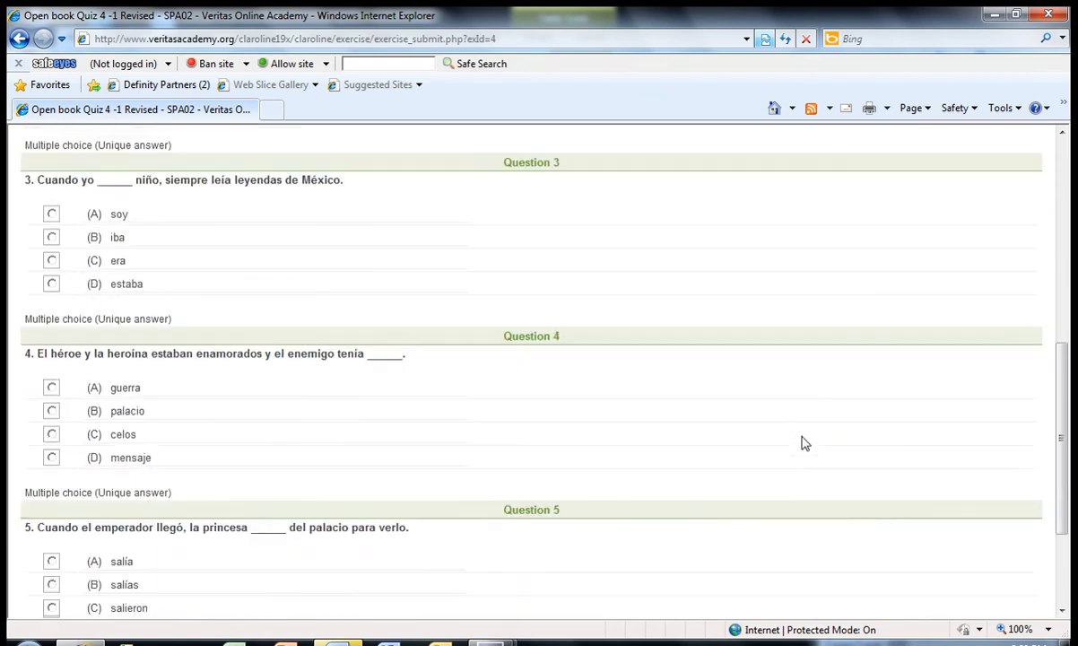
{"action": "scroll", "coordinate": [802, 443], "scroll_direction": "up", "scroll_amount": 6}
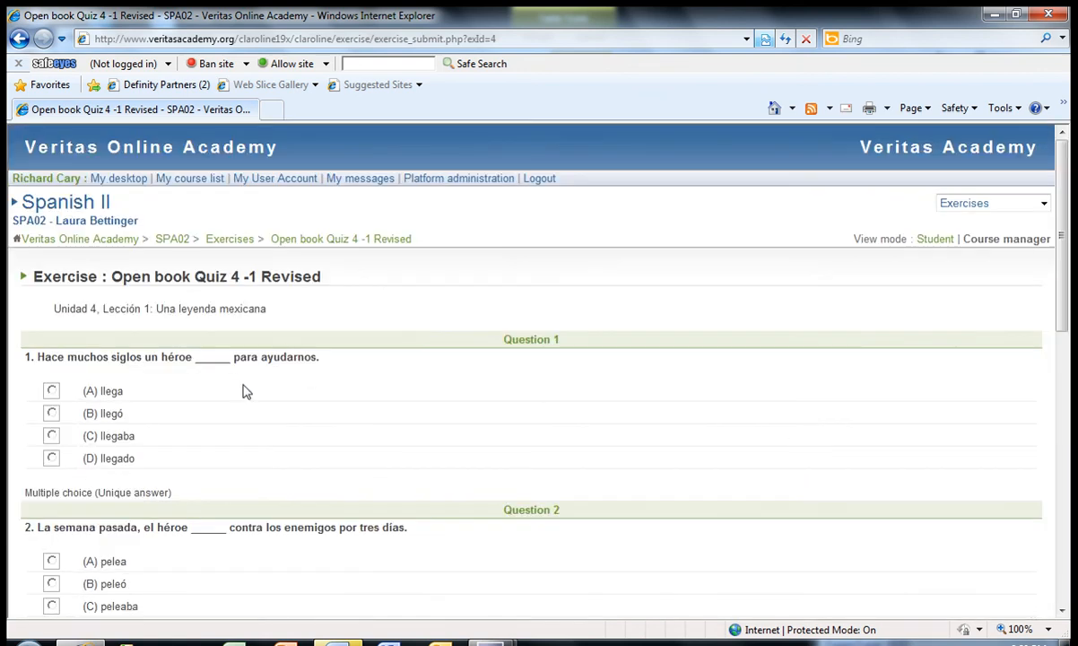
{"action": "scroll", "coordinate": [638, 463], "scroll_direction": "down", "scroll_amount": 7}
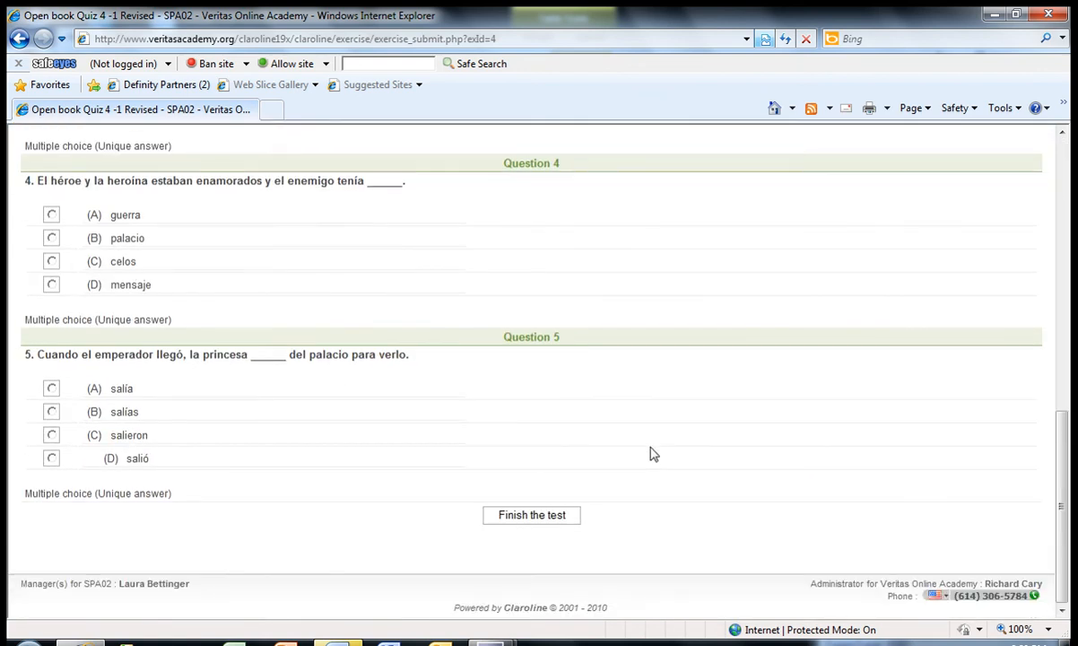